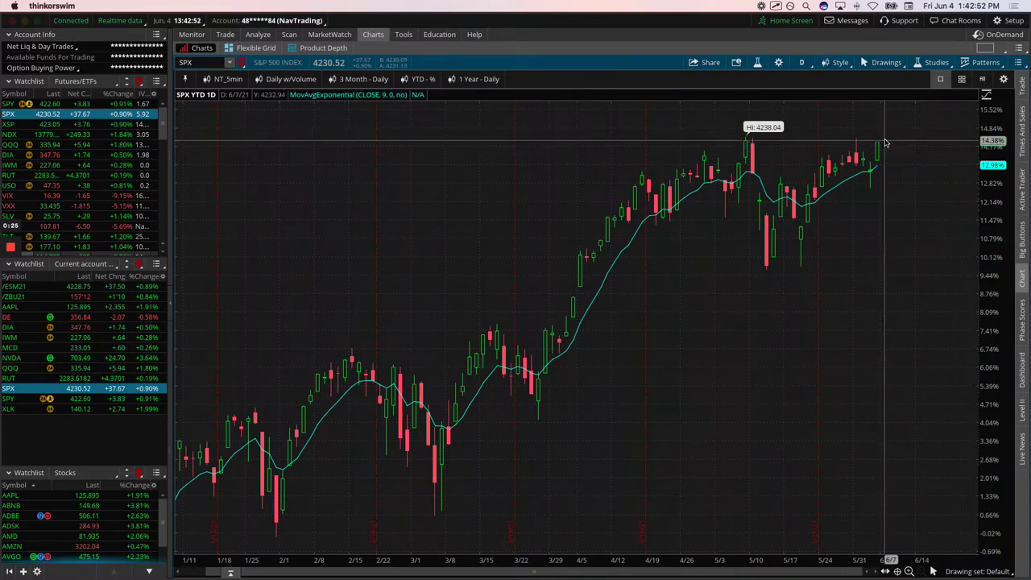
- Mark the latest daily candle, the early-May high, and the dip and recovery between them on the SPX year-to-date chart
{"action": "left_click_drag", "start_coordinate": [873, 143], "coordinate": [893, 144]}
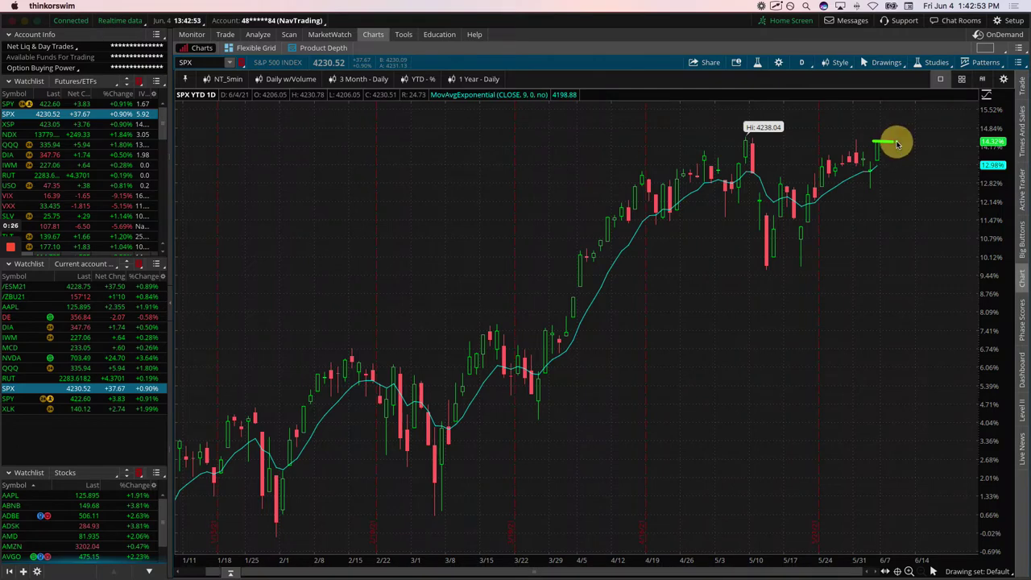
{"action": "left_click_drag", "start_coordinate": [720, 138], "coordinate": [762, 140]}
{"action": "left_click", "coordinate": [730, 137]}
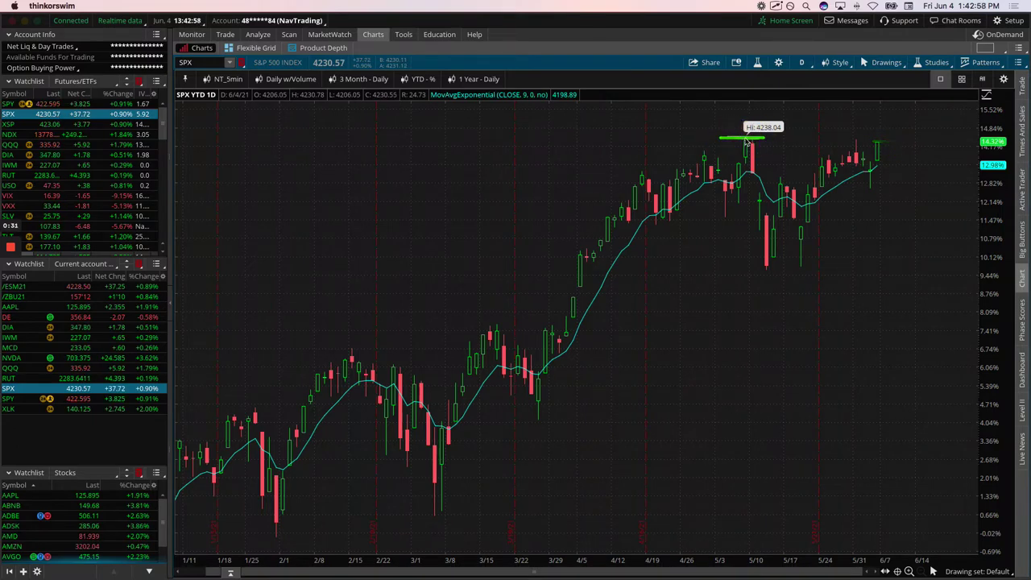
{"action": "mouse_move", "coordinate": [747, 142]}
{"action": "left_mouse_down"}
{"action": "mouse_move", "coordinate": [782, 256]}
{"action": "mouse_move", "coordinate": [866, 146]}
{"action": "left_mouse_up"}
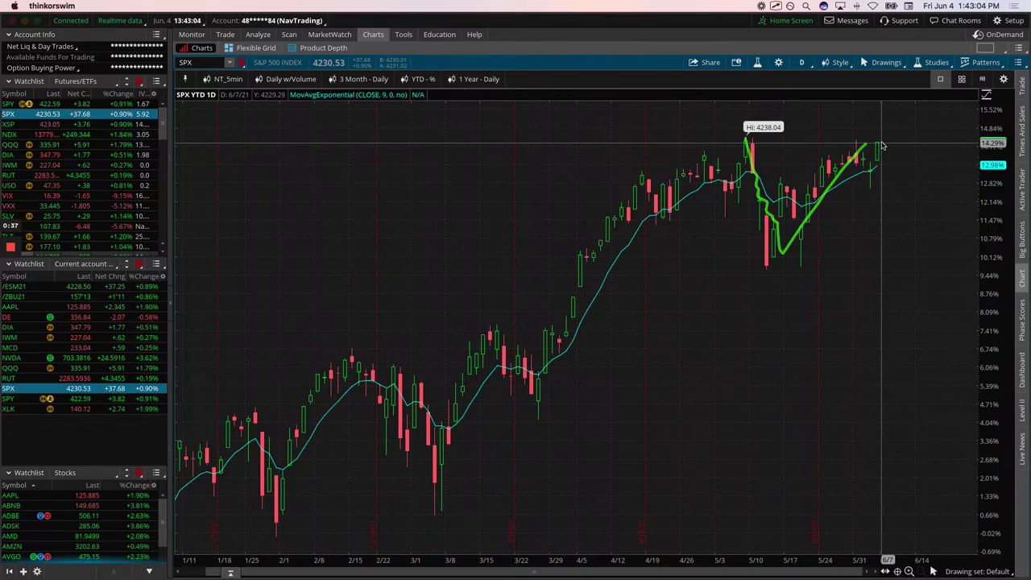
{"action": "left_click_drag", "start_coordinate": [753, 140], "coordinate": [765, 138]}
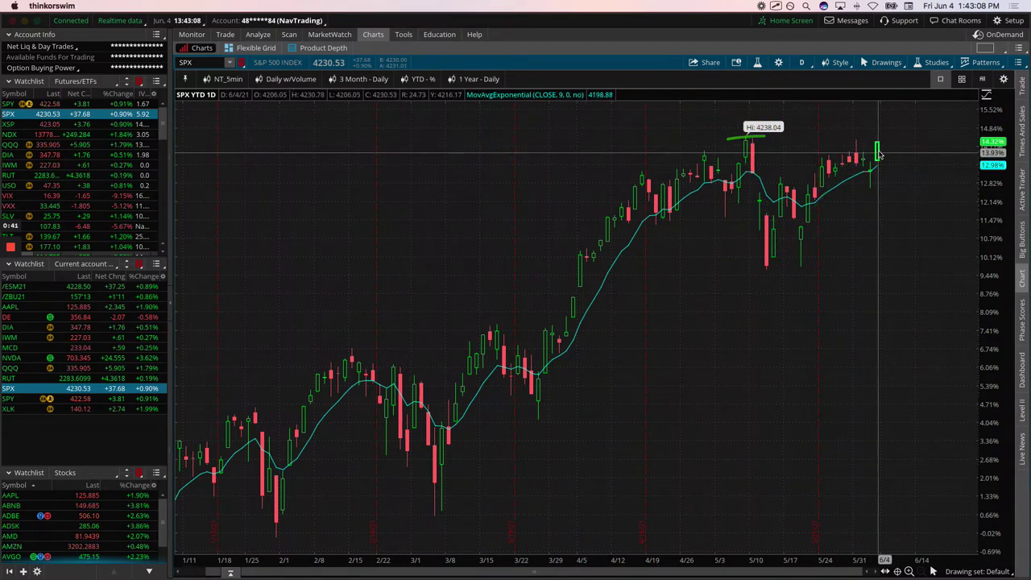
- Chart NDX year to date and mark its late-April high, its current percentage level and the decline into mid-May
{"action": "left_click", "coordinate": [98, 135]}
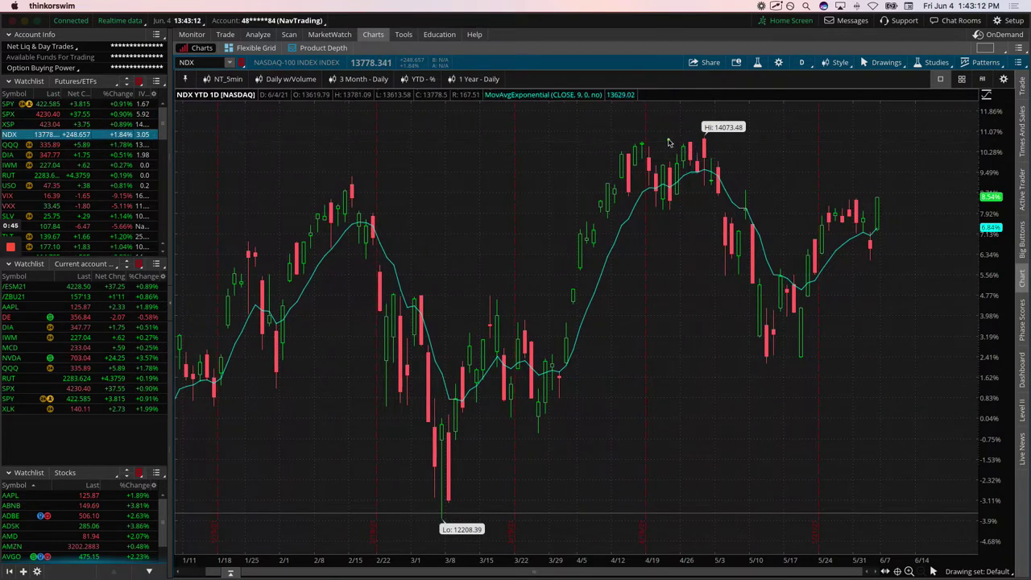
{"action": "left_click_drag", "start_coordinate": [668, 142], "coordinate": [659, 138]}
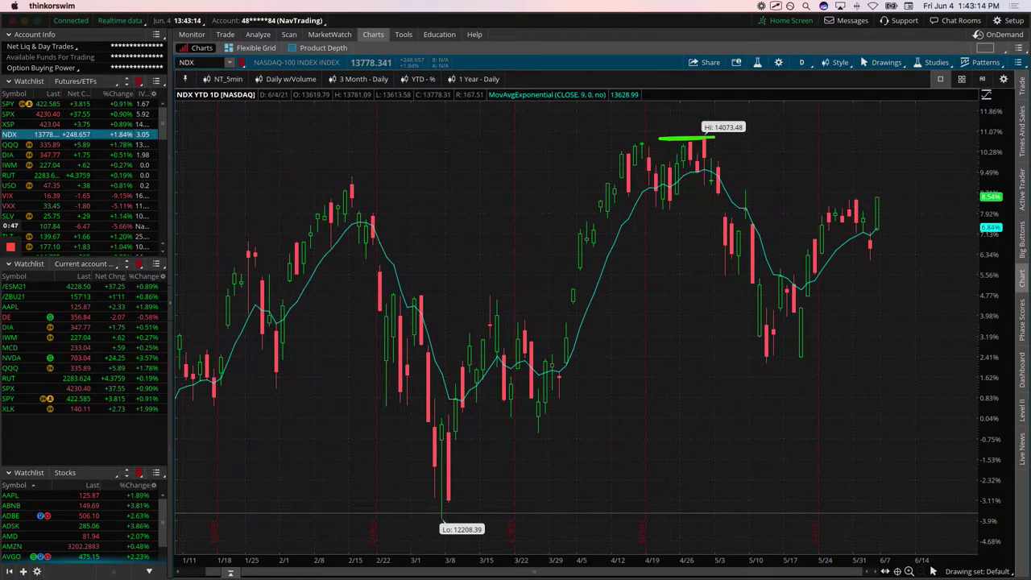
{"action": "mouse_move", "coordinate": [996, 190]}
{"action": "left_mouse_down"}
{"action": "mouse_move", "coordinate": [973, 194]}
{"action": "mouse_move", "coordinate": [1004, 201]}
{"action": "mouse_move", "coordinate": [1002, 190]}
{"action": "left_mouse_up"}
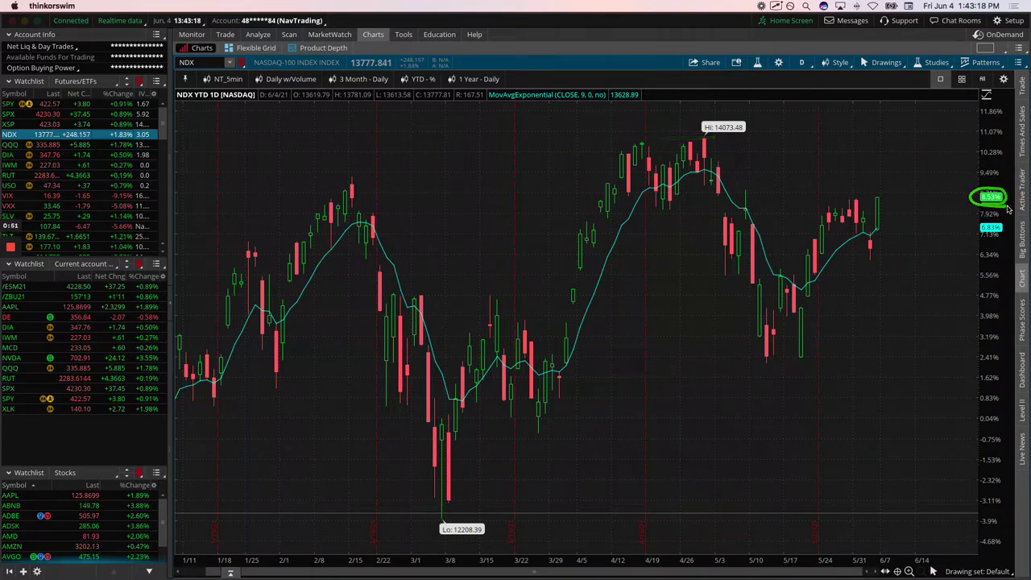
{"action": "left_click_drag", "start_coordinate": [657, 141], "coordinate": [741, 139]}
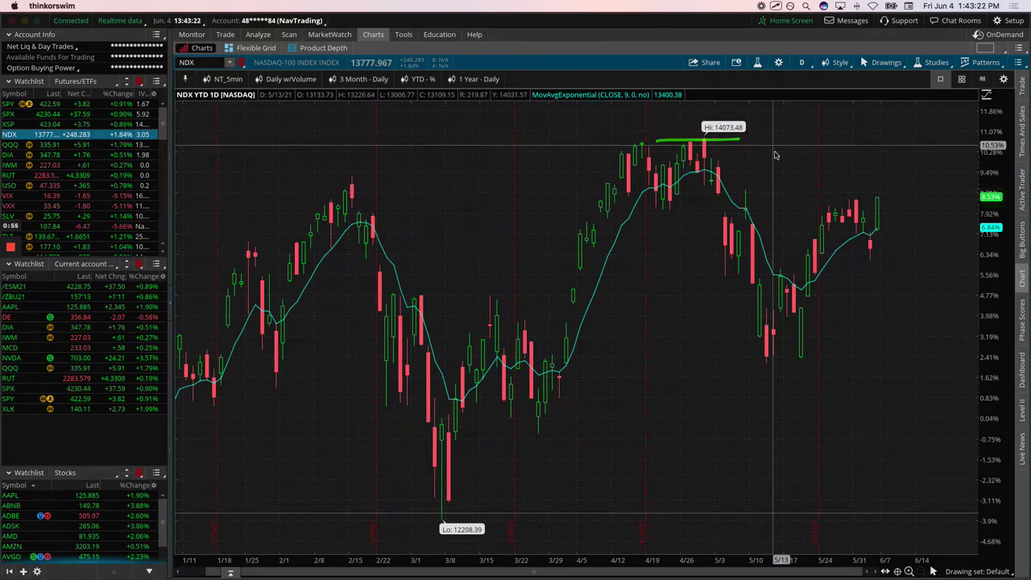
{"action": "mouse_move", "coordinate": [704, 151]}
{"action": "left_mouse_down"}
{"action": "mouse_move", "coordinate": [693, 170]}
{"action": "mouse_move", "coordinate": [781, 307]}
{"action": "left_mouse_up"}
- Chart RUT to mark its mid-March high and current percentage level, and chart DIA to mark its latest candle
{"action": "left_click", "coordinate": [118, 178]}
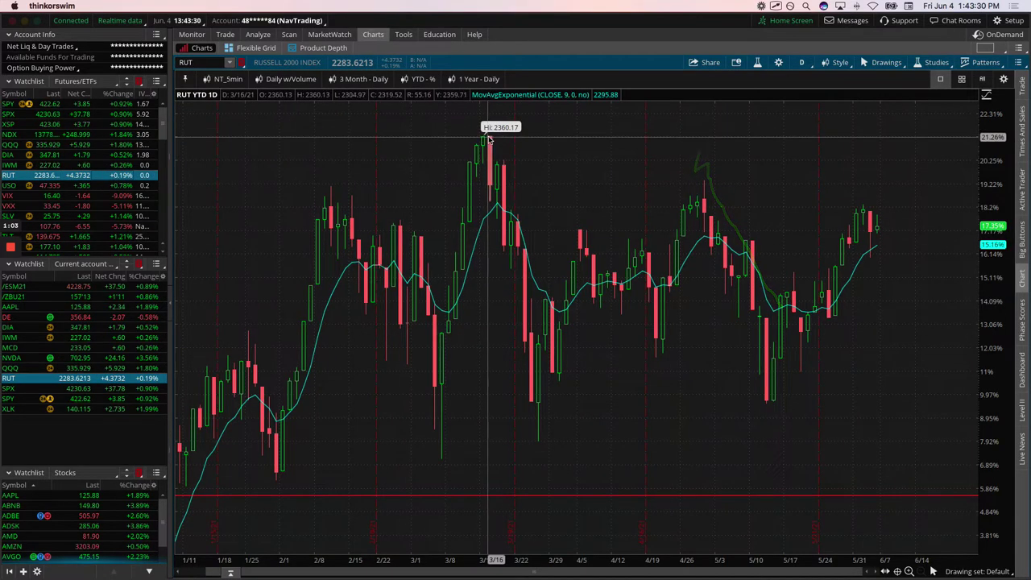
{"action": "left_click_drag", "start_coordinate": [500, 138], "coordinate": [460, 138]}
{"action": "mouse_move", "coordinate": [1001, 216]}
{"action": "left_mouse_down"}
{"action": "mouse_move", "coordinate": [976, 240]}
{"action": "mouse_move", "coordinate": [1002, 230]}
{"action": "left_mouse_up"}
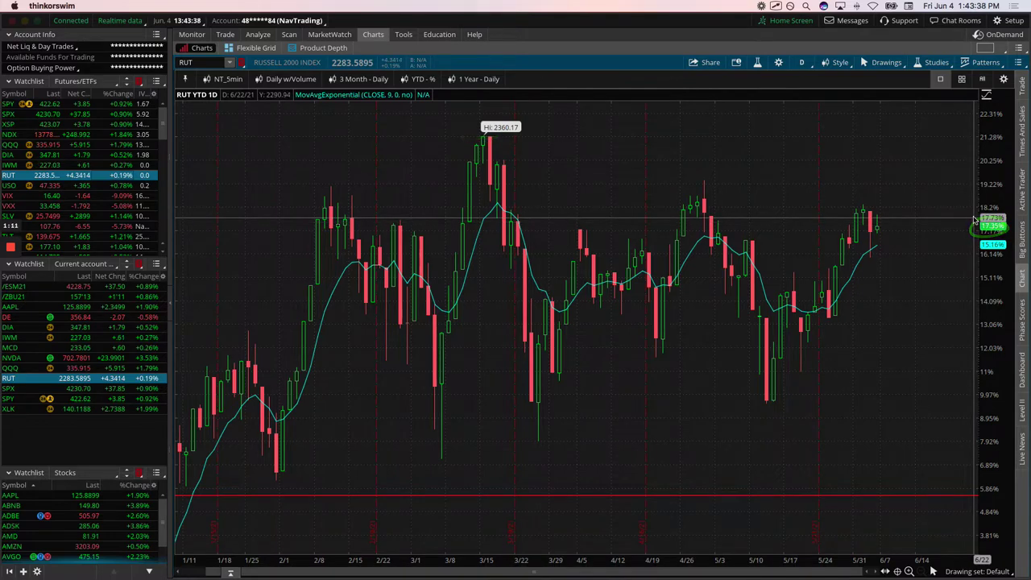
{"action": "left_click", "coordinate": [65, 155]}
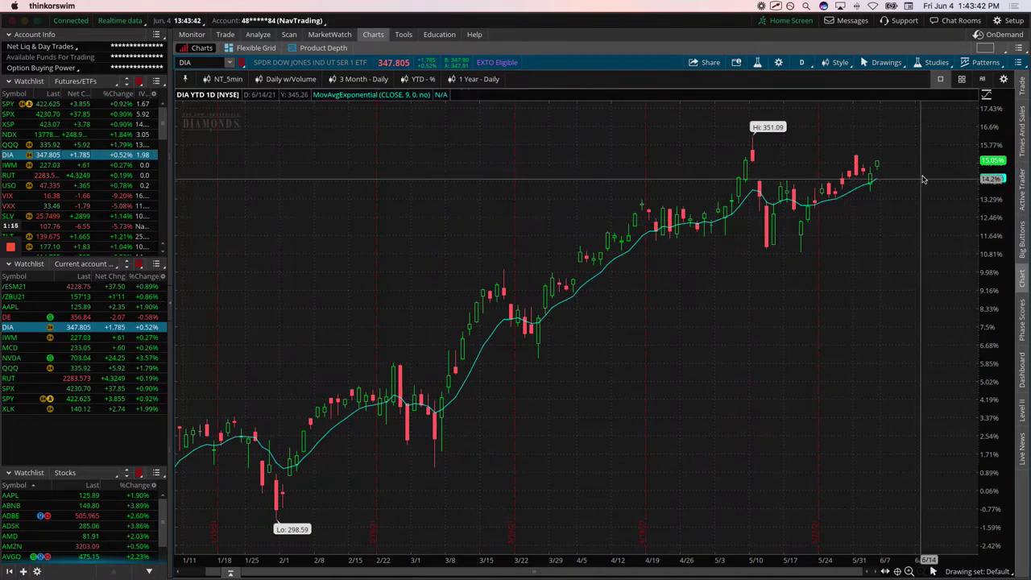
{"action": "left_click_drag", "start_coordinate": [872, 162], "coordinate": [889, 161]}
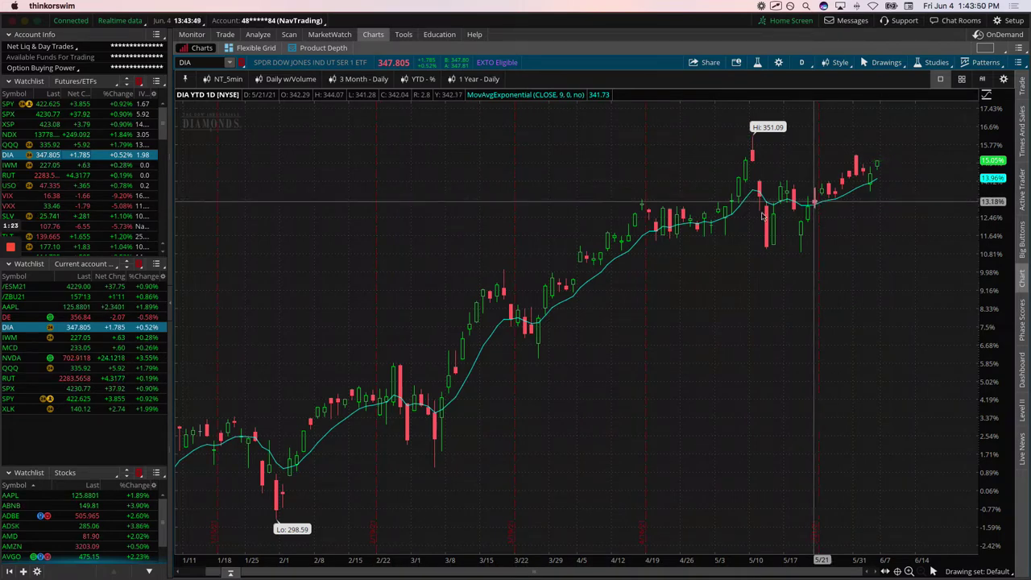
- Chart VIX with the 1 Year - Daily style and mark its level just before the early-2020 spike
{"action": "left_click", "coordinate": [117, 197]}
{"action": "left_click", "coordinate": [478, 79]}
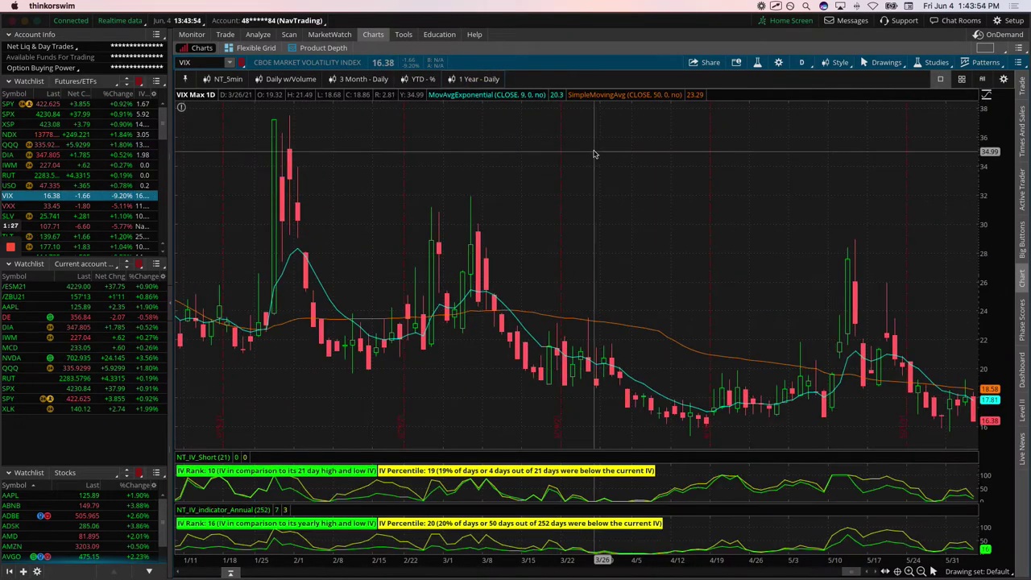
{"action": "scroll", "coordinate": [594, 153], "scroll_direction": "up", "scroll_amount": 10}
{"action": "scroll", "coordinate": [515, 201], "scroll_direction": "down", "scroll_amount": 10}
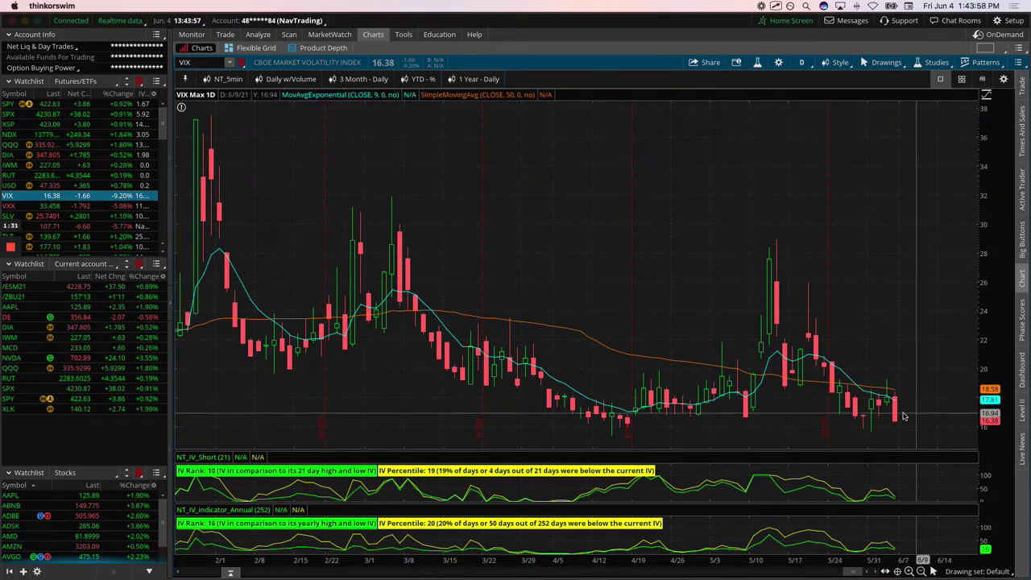
{"action": "scroll", "coordinate": [718, 231], "scroll_direction": "down", "scroll_amount": 5}
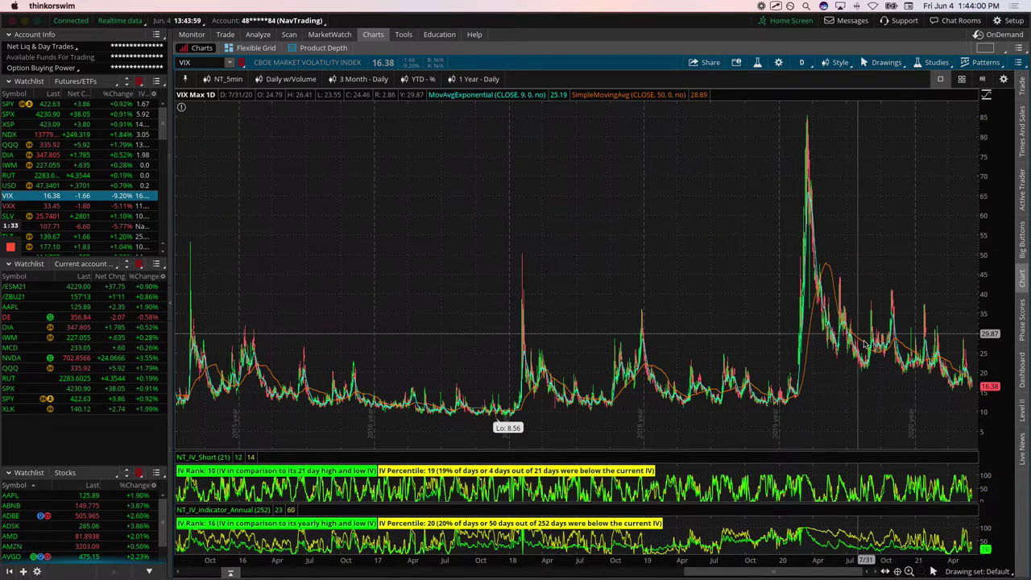
{"action": "left_click", "coordinate": [790, 379]}
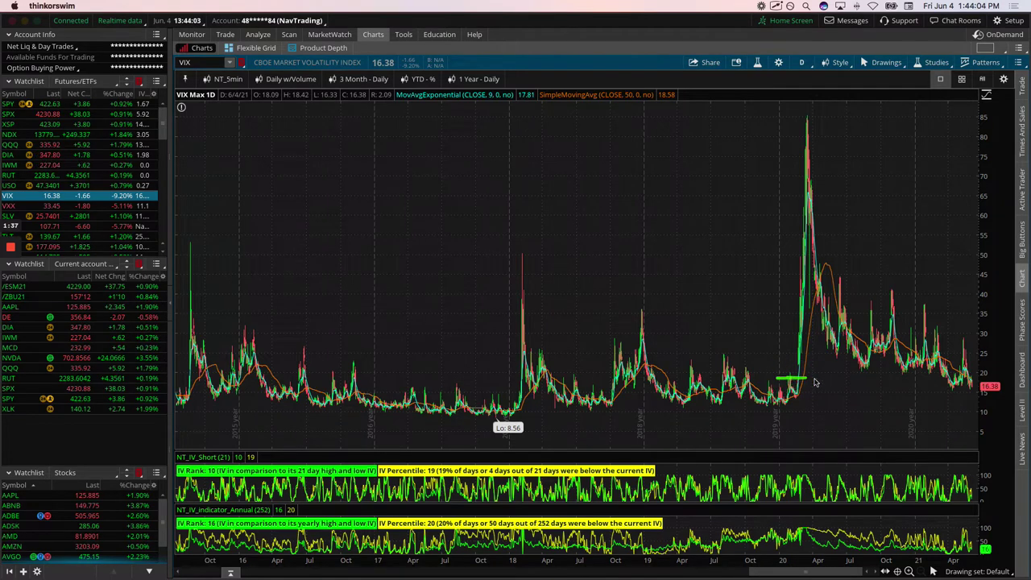
{"action": "left_click_drag", "start_coordinate": [805, 247], "coordinate": [1026, 255]}
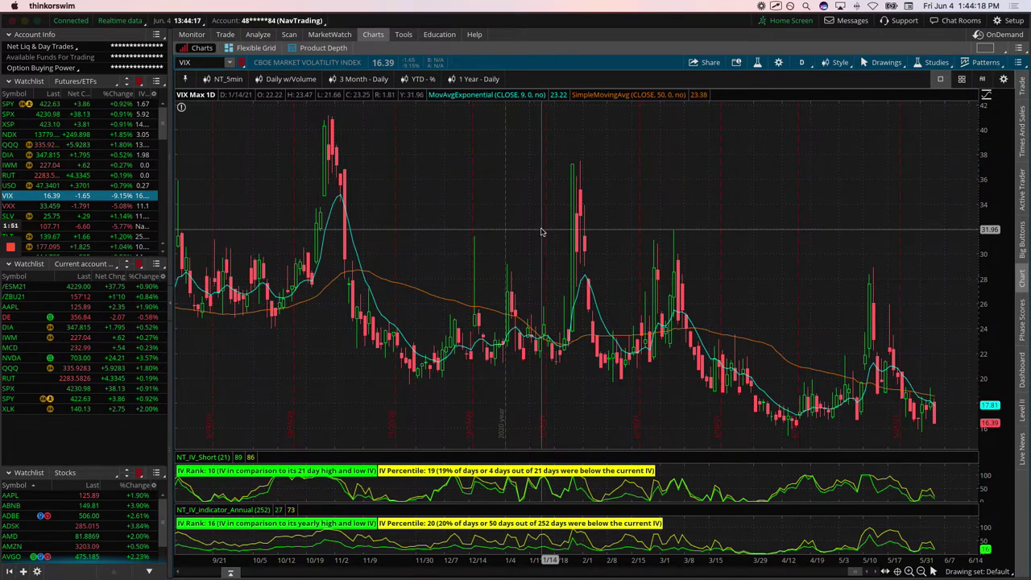
- Chart TLT, mark the upper and lower bounds of its price range since mid-March, and clear both lines
{"action": "left_click_drag", "start_coordinate": [164, 117], "coordinate": [160, 149]}
{"action": "left_click", "coordinate": [121, 185]}
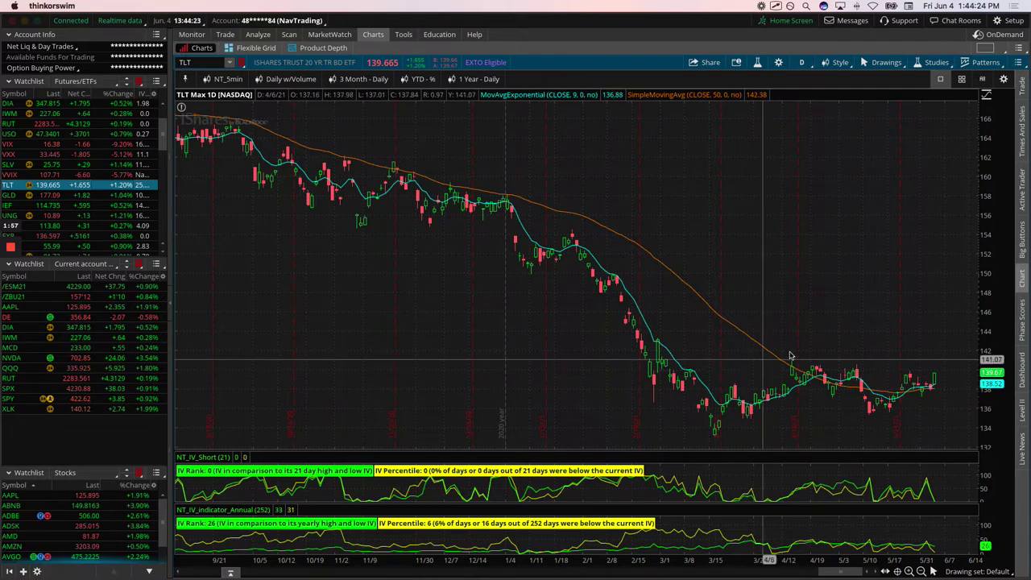
{"action": "left_click_drag", "start_coordinate": [728, 376], "coordinate": [943, 375]}
{"action": "left_click_drag", "start_coordinate": [716, 425], "coordinate": [950, 405]}
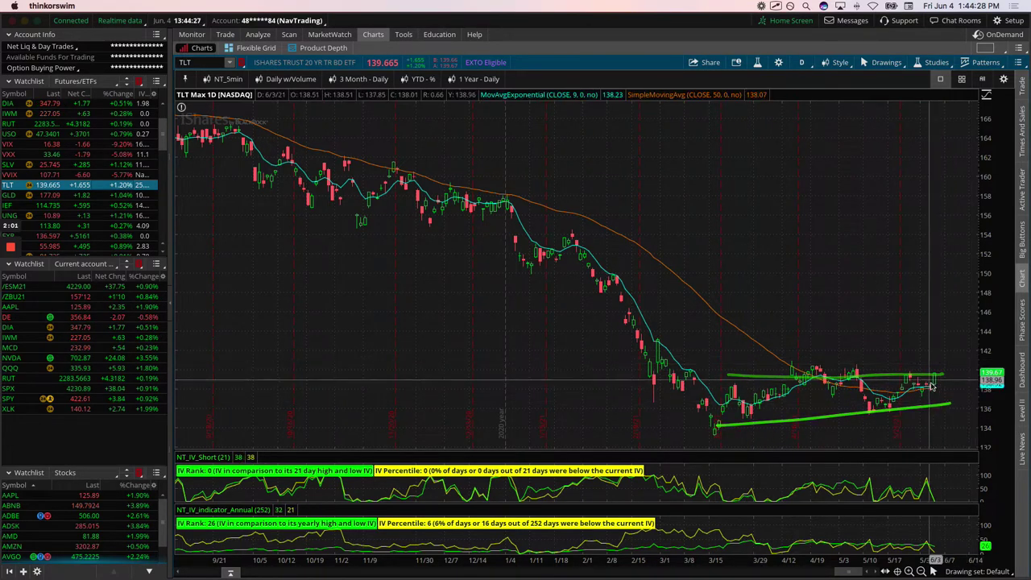
{"action": "left_click", "coordinate": [851, 374]}
{"action": "key", "text": "Delete"}
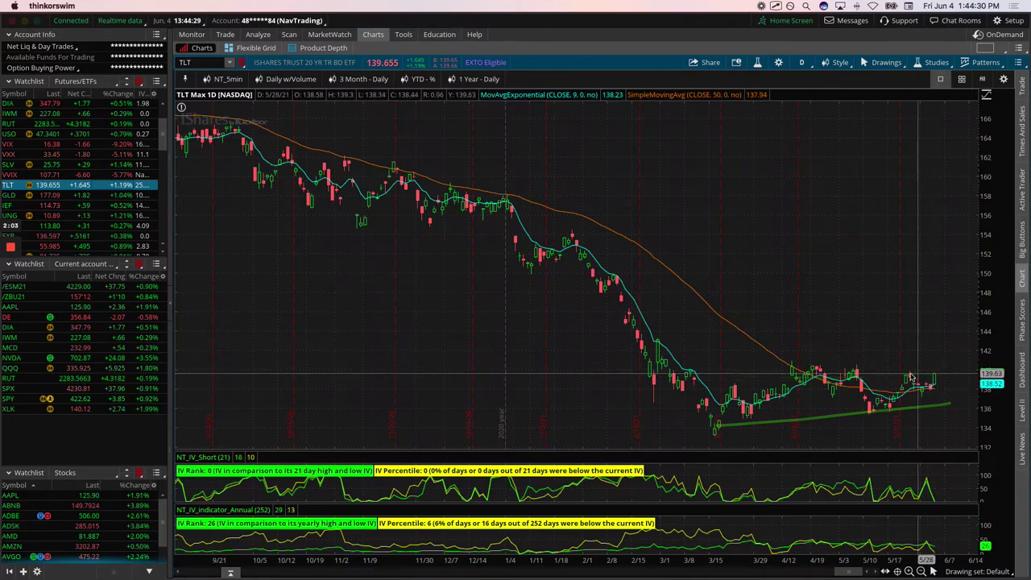
{"action": "key", "text": "Delete"}
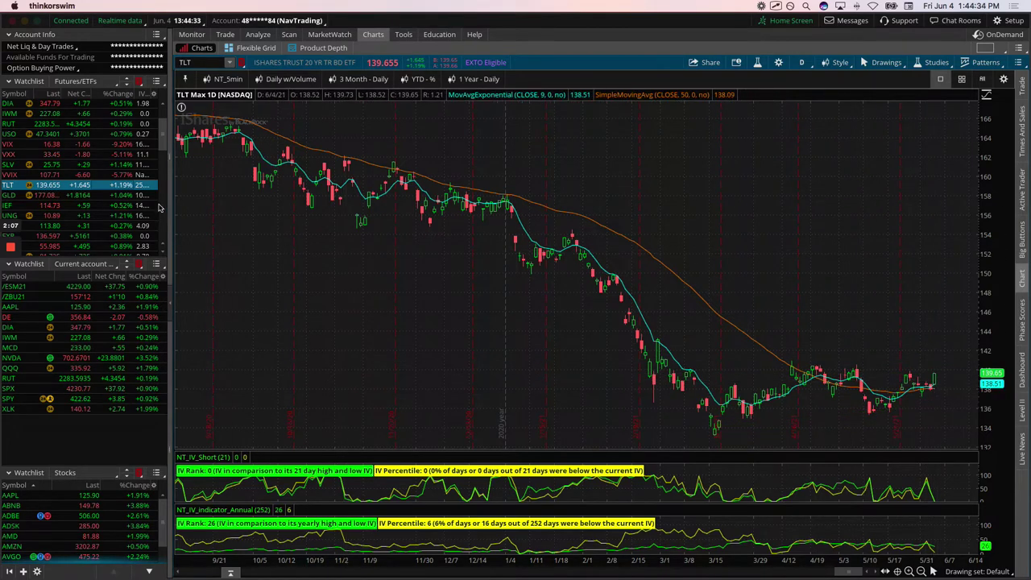
- Chart GLD and mark its recent gap down and the uptrend since early April
{"action": "left_click", "coordinate": [121, 195]}
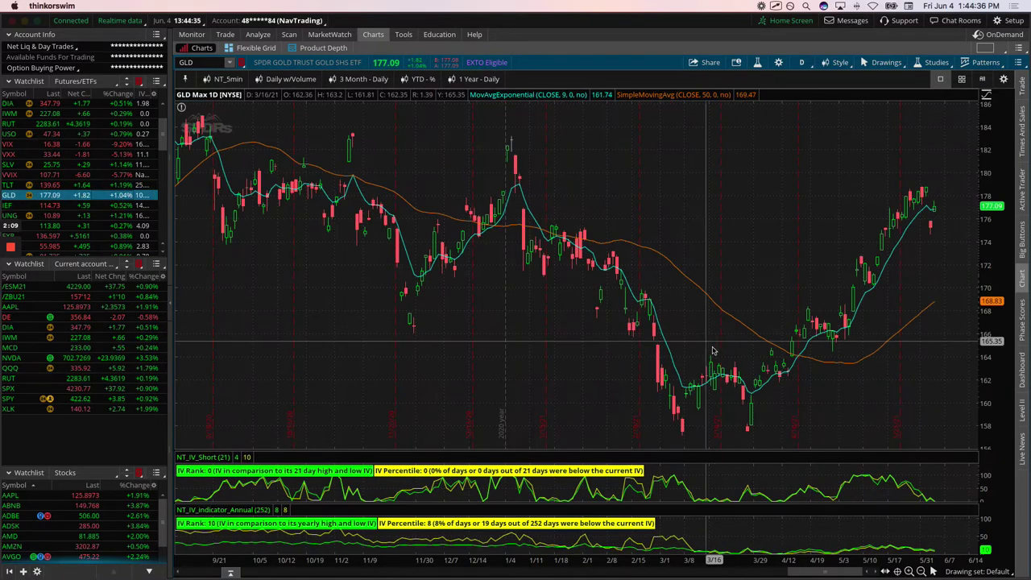
{"action": "left_click_drag", "start_coordinate": [923, 196], "coordinate": [931, 225]}
{"action": "left_click_drag", "start_coordinate": [768, 388], "coordinate": [934, 176]}
- Chart SLV and mark its latest drop and rebound and the uptrend from early April to June
{"action": "left_click", "coordinate": [80, 164]}
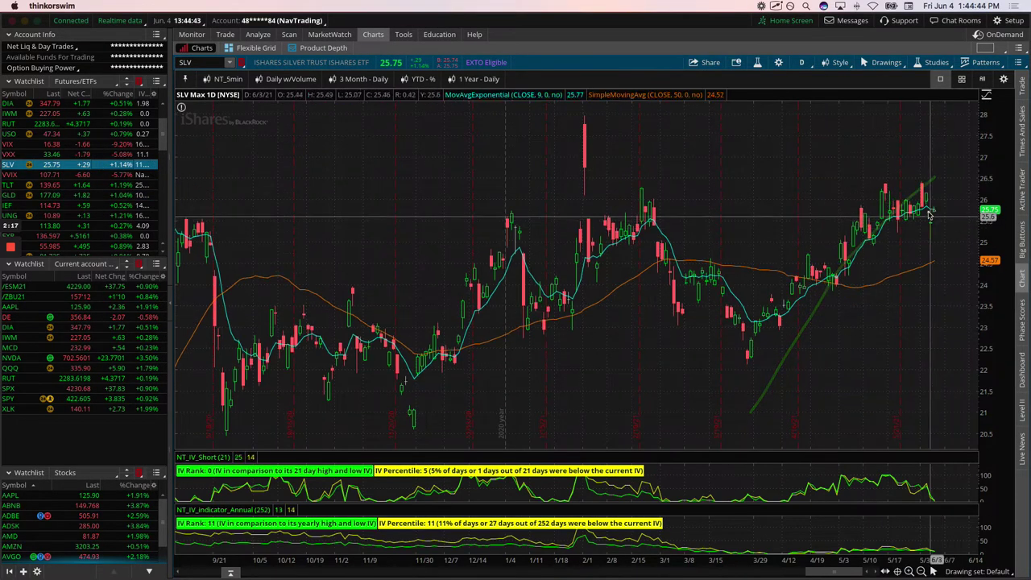
{"action": "mouse_move", "coordinate": [923, 196]}
{"action": "left_mouse_down"}
{"action": "mouse_move", "coordinate": [932, 239]}
{"action": "mouse_move", "coordinate": [939, 212]}
{"action": "left_mouse_up"}
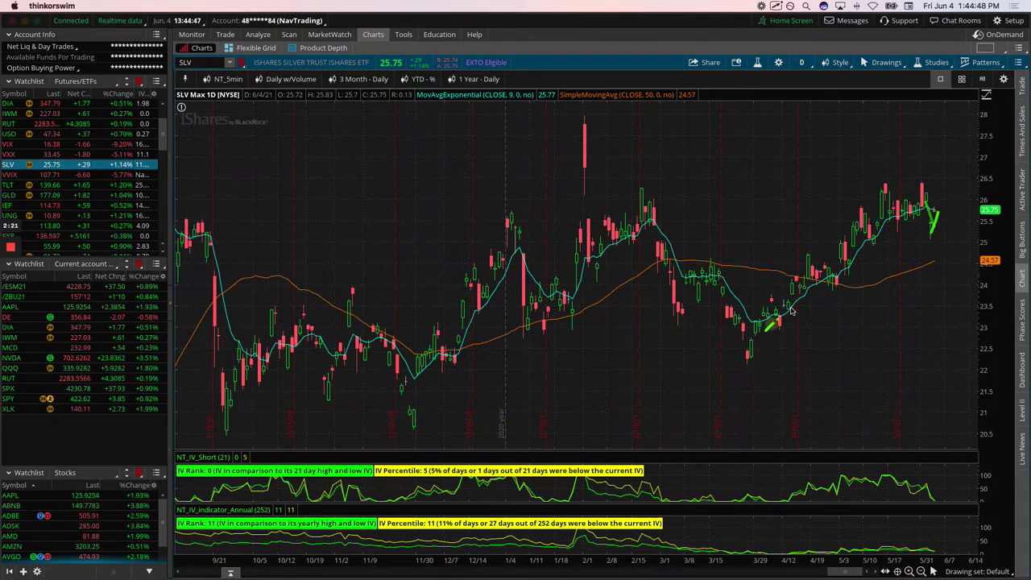
{"action": "mouse_move", "coordinate": [790, 307]}
{"action": "left_mouse_down"}
{"action": "mouse_move", "coordinate": [921, 202]}
{"action": "mouse_move", "coordinate": [935, 205]}
{"action": "left_mouse_up"}
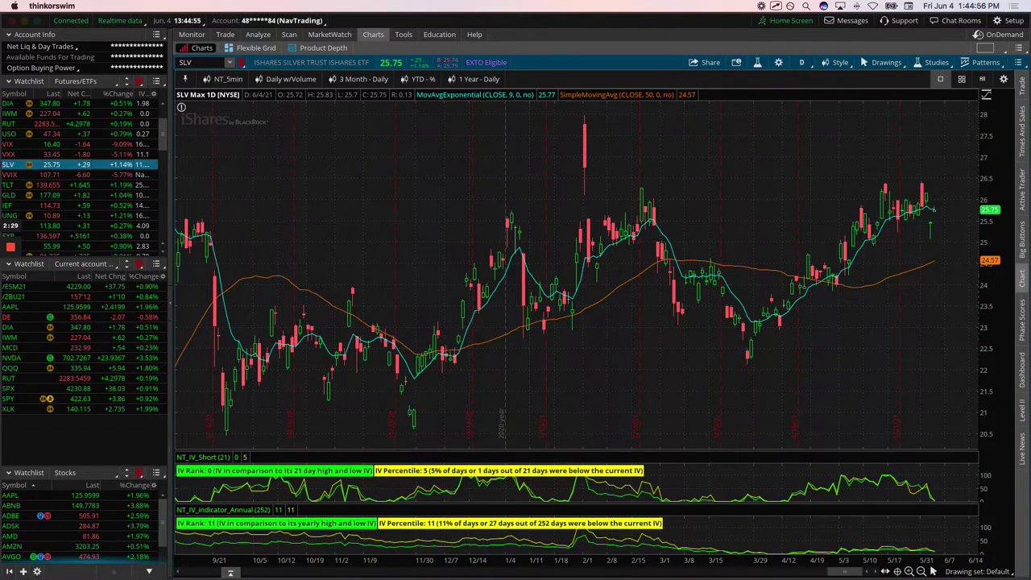
- Switch to the Day Trading Tracker spreadsheet and mark the 5/31 week's results across the strategy summaries in TOTAL Summary
{"action": "key", "text": "super+Tab"}
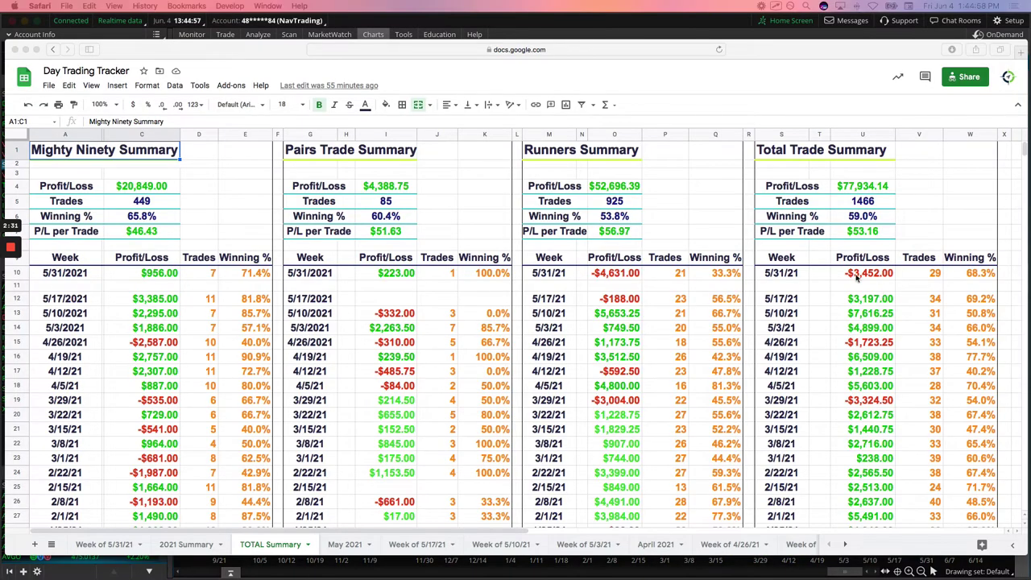
{"action": "mouse_move", "coordinate": [841, 284]}
{"action": "left_mouse_down"}
{"action": "mouse_move", "coordinate": [902, 270]}
{"action": "mouse_move", "coordinate": [838, 274]}
{"action": "mouse_move", "coordinate": [894, 287]}
{"action": "left_mouse_up"}
{"action": "left_click_drag", "start_coordinate": [77, 290], "coordinate": [904, 284]}
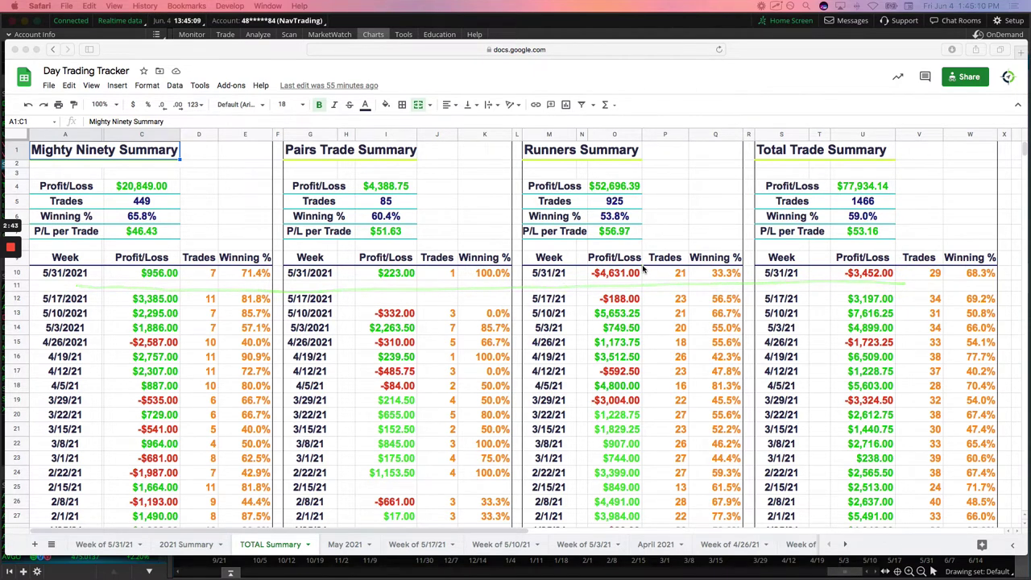
{"action": "mouse_move", "coordinate": [643, 269]}
{"action": "left_mouse_down"}
{"action": "mouse_move", "coordinate": [617, 295]}
{"action": "mouse_move", "coordinate": [652, 272]}
{"action": "left_mouse_up"}
{"action": "mouse_move", "coordinate": [193, 272]}
{"action": "left_mouse_down"}
{"action": "mouse_move", "coordinate": [119, 273]}
{"action": "mouse_move", "coordinate": [157, 259]}
{"action": "mouse_move", "coordinate": [188, 283]}
{"action": "left_mouse_up"}
{"action": "mouse_move", "coordinate": [411, 269]}
{"action": "left_mouse_down"}
{"action": "mouse_move", "coordinate": [371, 262]}
{"action": "mouse_move", "coordinate": [454, 273]}
{"action": "left_mouse_up"}
{"action": "left_click_drag", "start_coordinate": [595, 279], "coordinate": [635, 279]}
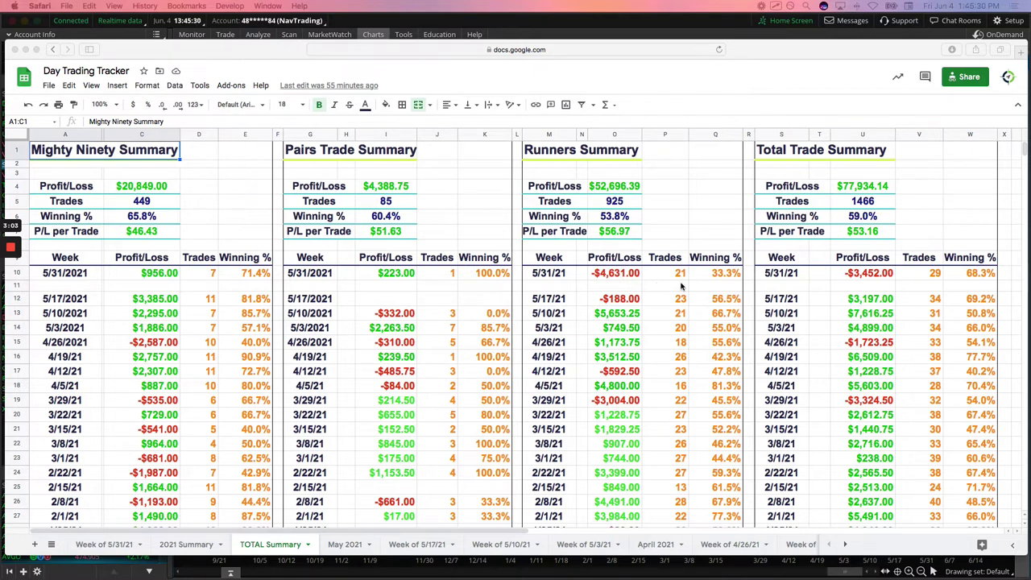
- Review the overall profit/loss in Total Trade Summary and the weekly results back to 8/31/20, and minimize the spreadsheet window
{"action": "mouse_move", "coordinate": [843, 192]}
{"action": "left_mouse_down"}
{"action": "mouse_move", "coordinate": [902, 186]}
{"action": "mouse_move", "coordinate": [886, 190]}
{"action": "left_mouse_up"}
{"action": "scroll", "coordinate": [904, 274], "scroll_direction": "down", "scroll_amount": 10}
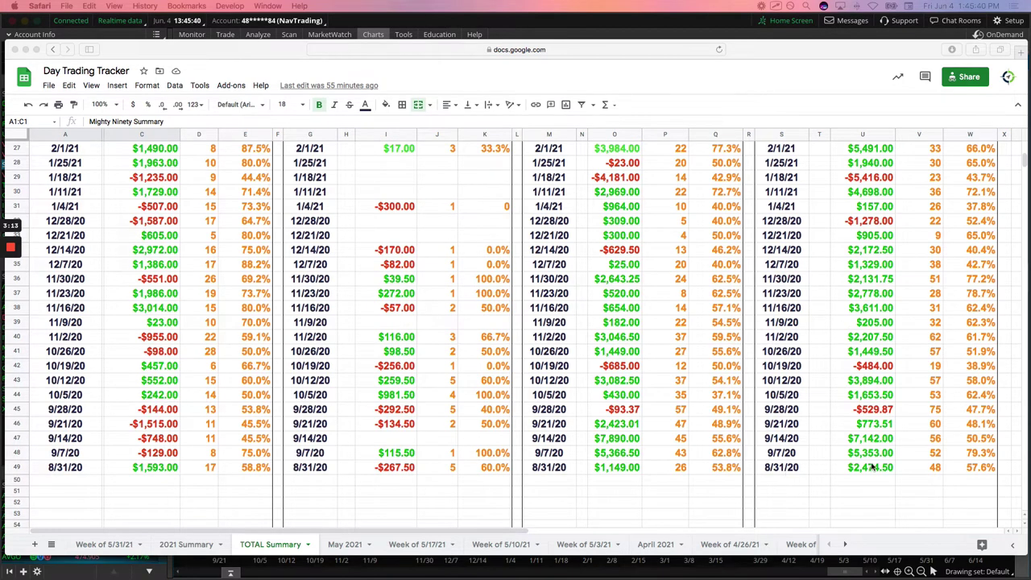
{"action": "scroll", "coordinate": [874, 403], "scroll_direction": "up", "scroll_amount": 10}
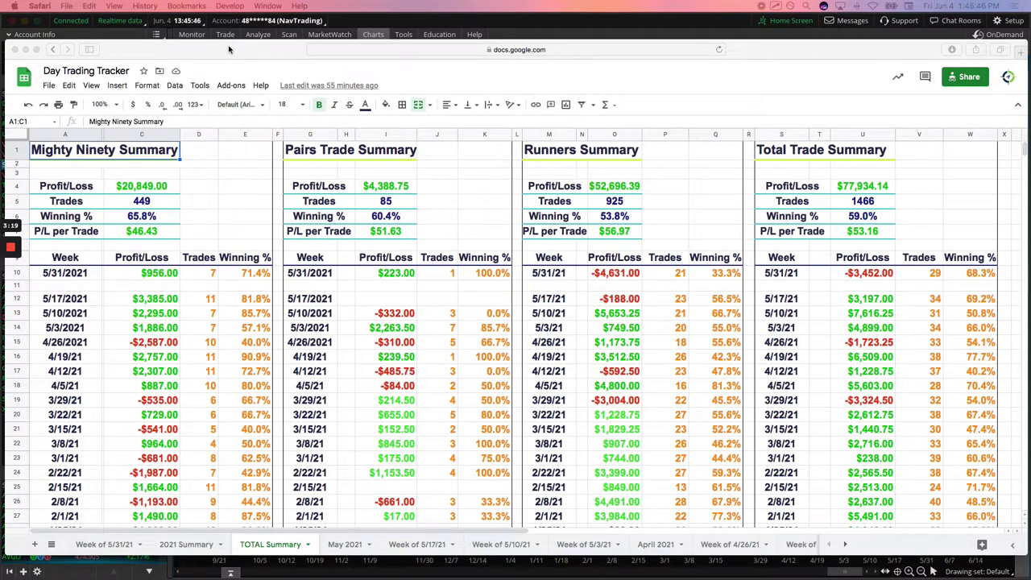
{"action": "left_click", "coordinate": [26, 49]}
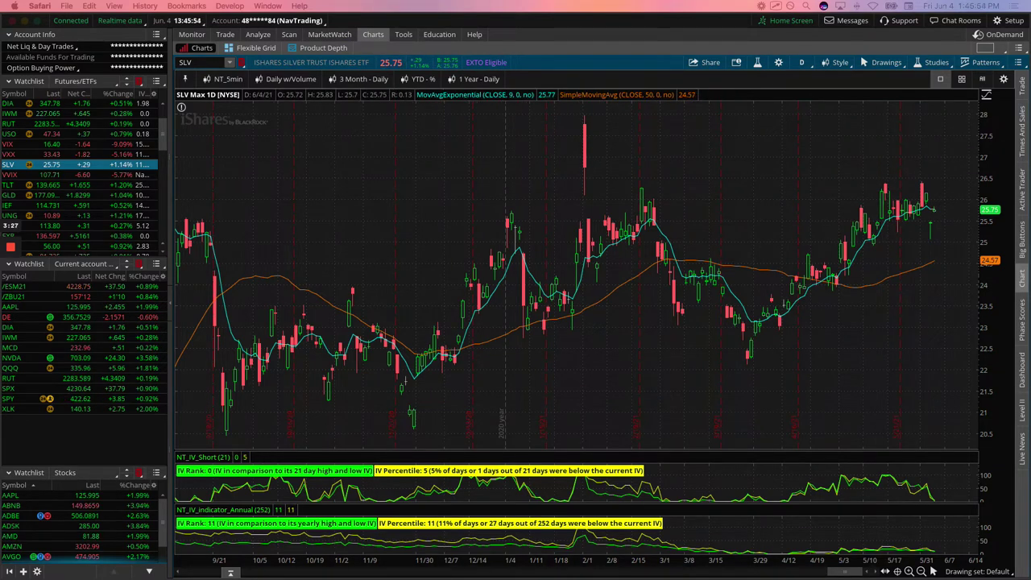
- Review the 01 Jun 2021 SPY Iron Duck alert in the browser, marking its date, strategy, comments and legs, and return to thinkorswim
{"action": "key", "text": "super+Tab"}
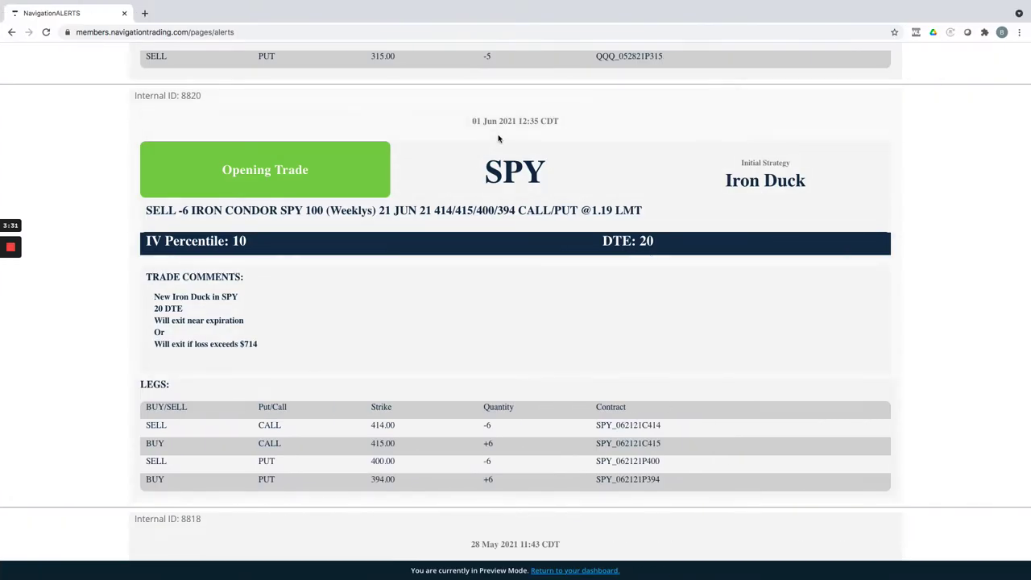
{"action": "left_click_drag", "start_coordinate": [472, 131], "coordinate": [520, 130]}
{"action": "mouse_move", "coordinate": [803, 170]}
{"action": "left_mouse_down"}
{"action": "mouse_move", "coordinate": [727, 199]}
{"action": "mouse_move", "coordinate": [806, 167]}
{"action": "left_mouse_up"}
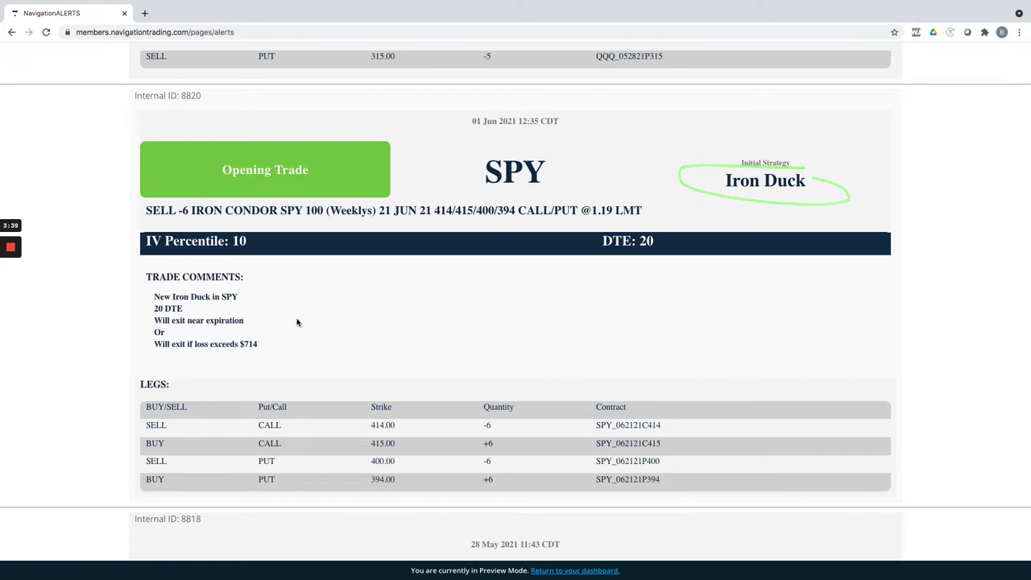
{"action": "mouse_move", "coordinate": [192, 304]}
{"action": "left_mouse_down"}
{"action": "mouse_move", "coordinate": [142, 311]}
{"action": "mouse_move", "coordinate": [184, 321]}
{"action": "mouse_move", "coordinate": [190, 308]}
{"action": "left_mouse_up"}
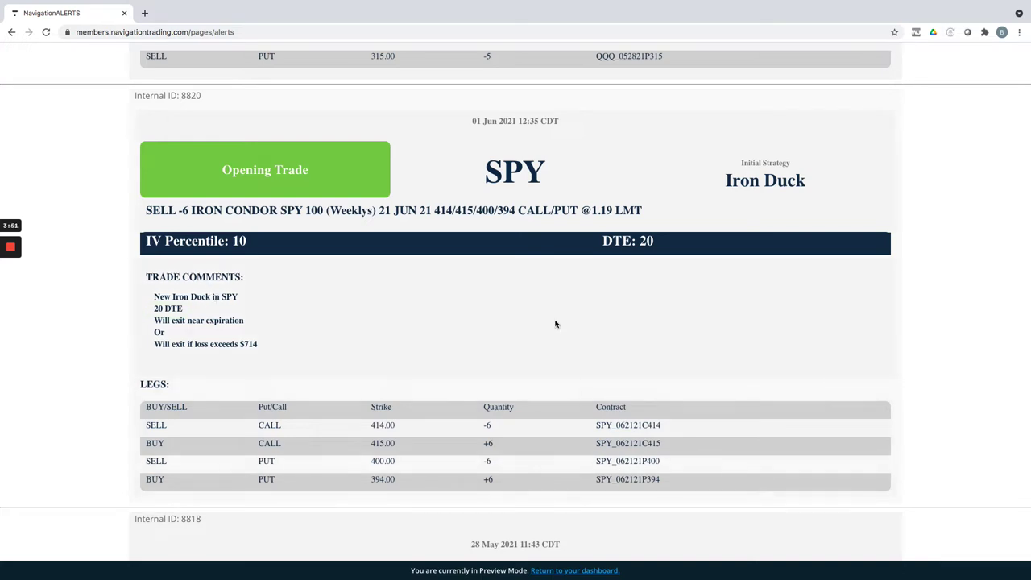
{"action": "left_click_drag", "start_coordinate": [493, 419], "coordinate": [517, 414]}
{"action": "key", "text": "super+Tab"}
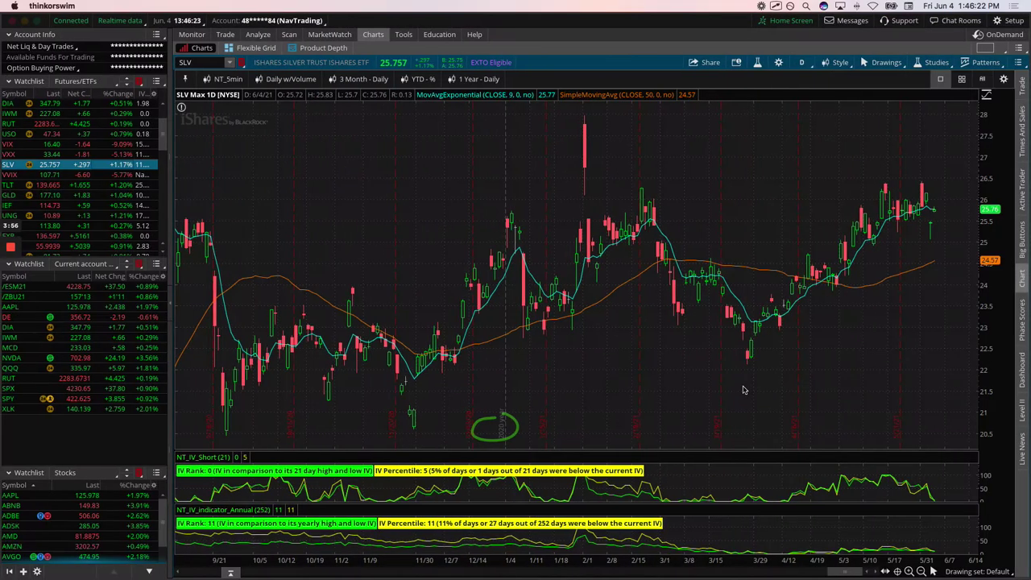
- Open the risk profile for SPY in thinkorswim and enlarge the positions area to show all option legs
{"action": "left_click", "coordinate": [119, 399]}
{"action": "left_click", "coordinate": [258, 34]}
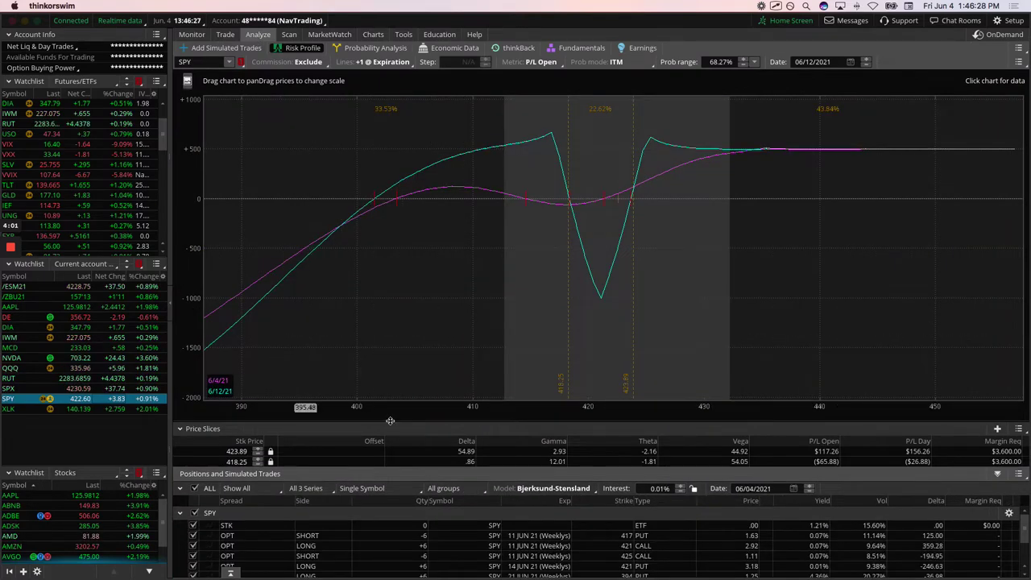
{"action": "left_click_drag", "start_coordinate": [390, 424], "coordinate": [387, 346]}
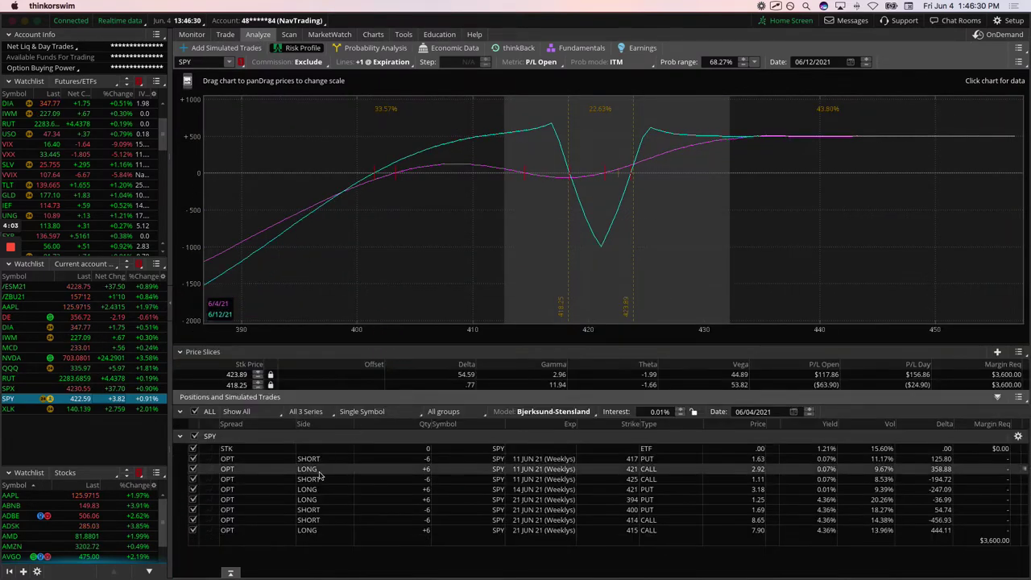
- Exclude SPY's 11 and 14 JUN 21 legs to isolate the Iron Duck, and mark a downward price move and the 6/22/21 date
{"action": "left_click", "coordinate": [193, 486]}
{"action": "left_click", "coordinate": [193, 479]}
{"action": "left_click", "coordinate": [193, 469]}
{"action": "left_click", "coordinate": [194, 459]}
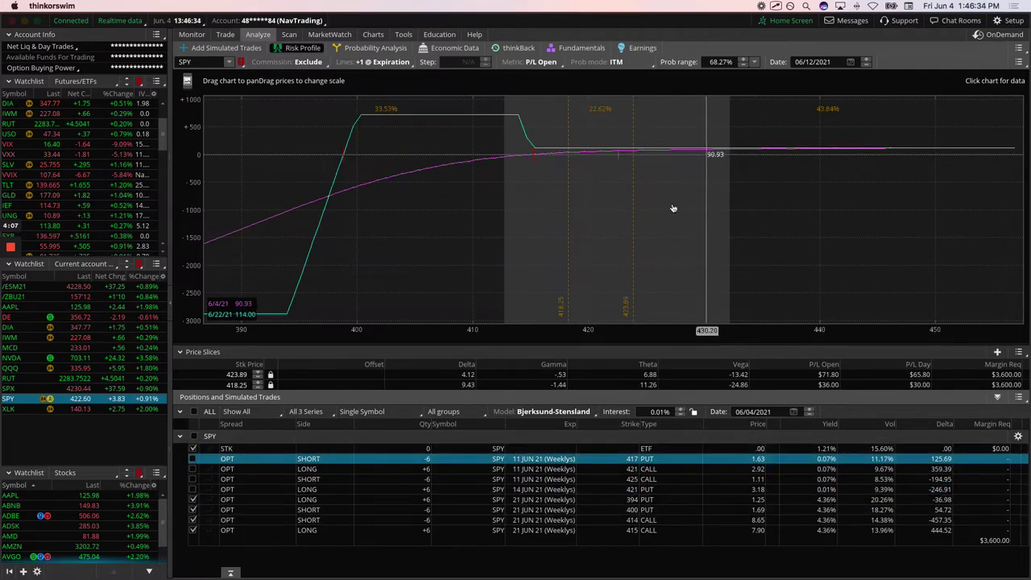
{"action": "mouse_move", "coordinate": [618, 163]}
{"action": "left_mouse_down"}
{"action": "mouse_move", "coordinate": [619, 148]}
{"action": "mouse_move", "coordinate": [497, 168]}
{"action": "mouse_move", "coordinate": [470, 153]}
{"action": "mouse_move", "coordinate": [472, 135]}
{"action": "mouse_move", "coordinate": [482, 147]}
{"action": "left_mouse_up"}
{"action": "mouse_move", "coordinate": [232, 313]}
{"action": "left_mouse_down"}
{"action": "mouse_move", "coordinate": [203, 308]}
{"action": "mouse_move", "coordinate": [236, 317]}
{"action": "mouse_move", "coordinate": [232, 310]}
{"action": "left_mouse_up"}
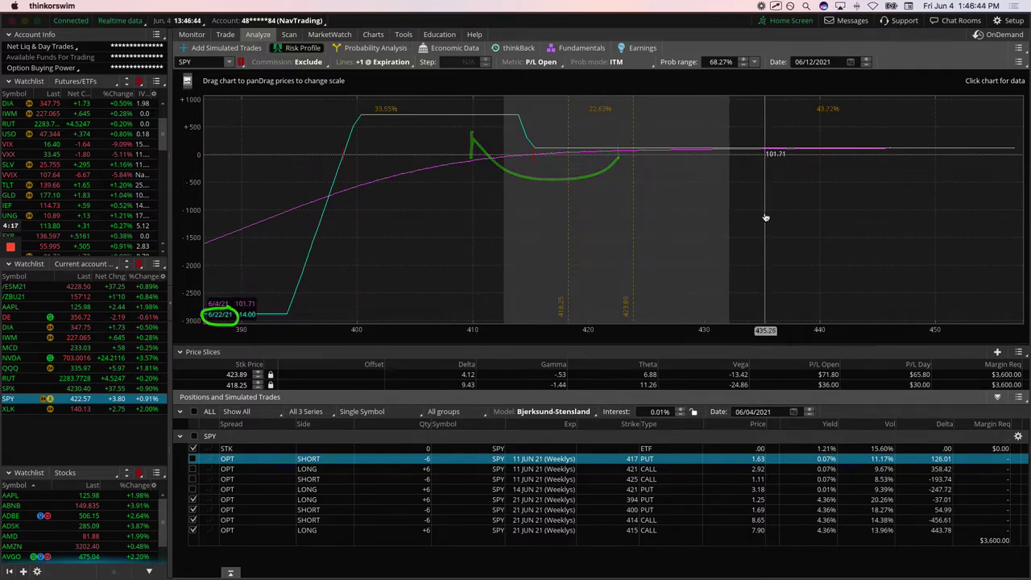
- Isolate the SPY Vertigo by excluding the 21 JUN 21 legs and including the 11 and 14 JUN 21 legs
{"action": "left_click", "coordinate": [192, 530]}
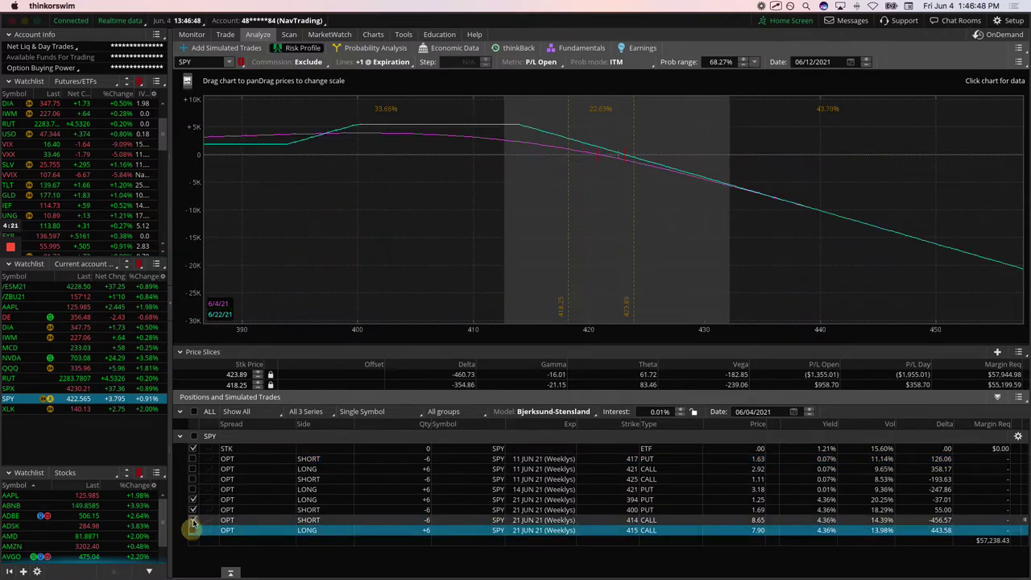
{"action": "left_click", "coordinate": [192, 519]}
{"action": "left_click", "coordinate": [193, 509]}
{"action": "left_click", "coordinate": [192, 489]}
{"action": "left_click", "coordinate": [192, 479]}
{"action": "left_click", "coordinate": [193, 469]}
{"action": "left_click", "coordinate": [192, 458]}
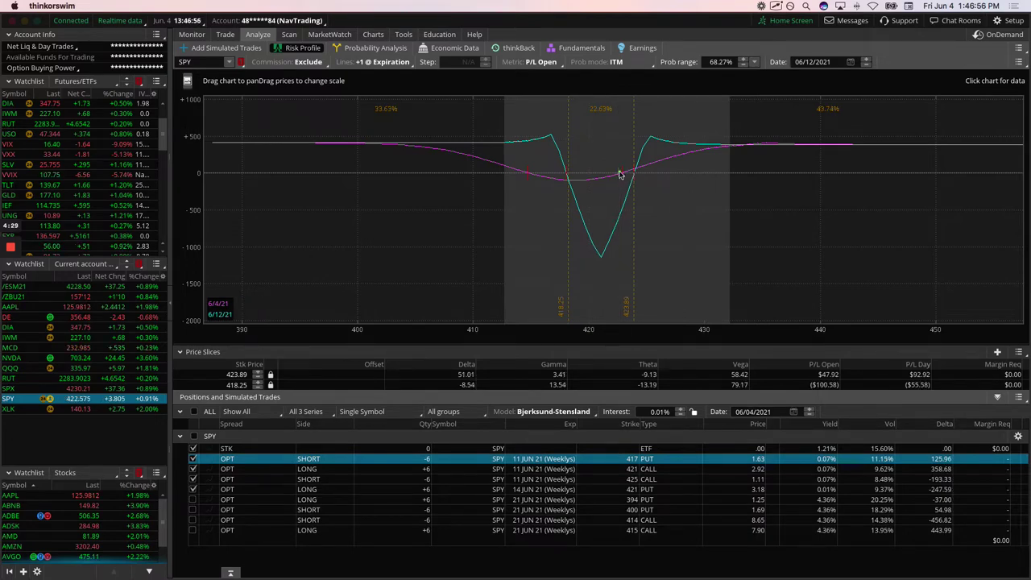
- Mark upward and downward moves from the current price and the expiration date area on the SPY Vertigo risk graph
{"action": "left_click_drag", "start_coordinate": [620, 175], "coordinate": [674, 166]}
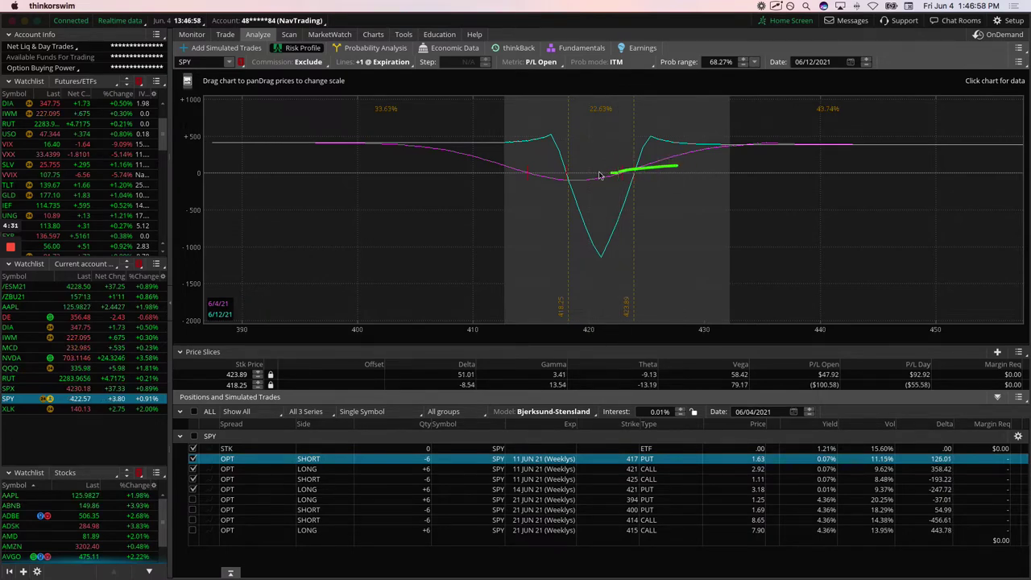
{"action": "left_click_drag", "start_coordinate": [585, 174], "coordinate": [501, 169]}
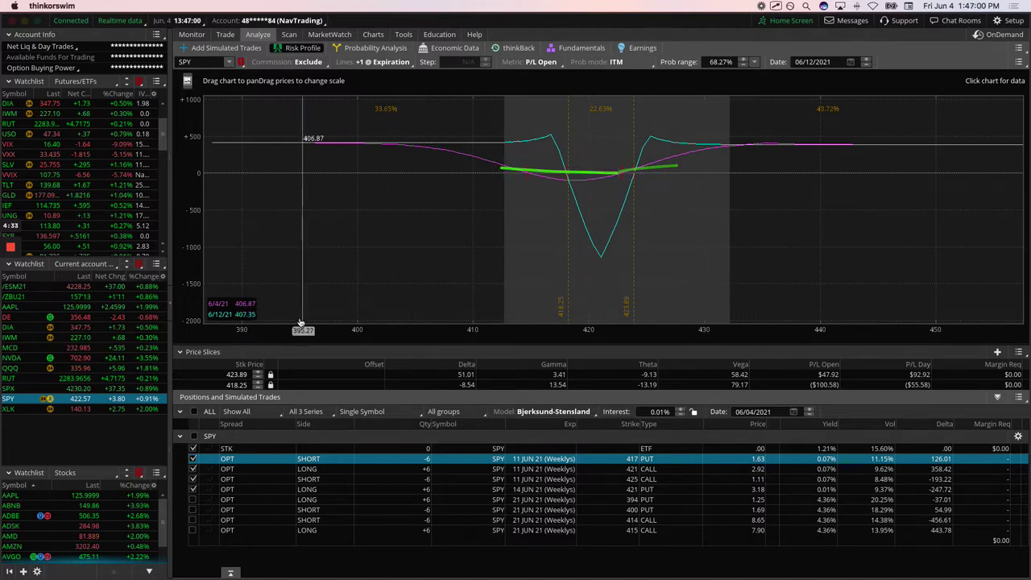
{"action": "mouse_move", "coordinate": [256, 310]}
{"action": "left_mouse_down"}
{"action": "mouse_move", "coordinate": [200, 306]}
{"action": "mouse_move", "coordinate": [250, 321]}
{"action": "left_mouse_up"}
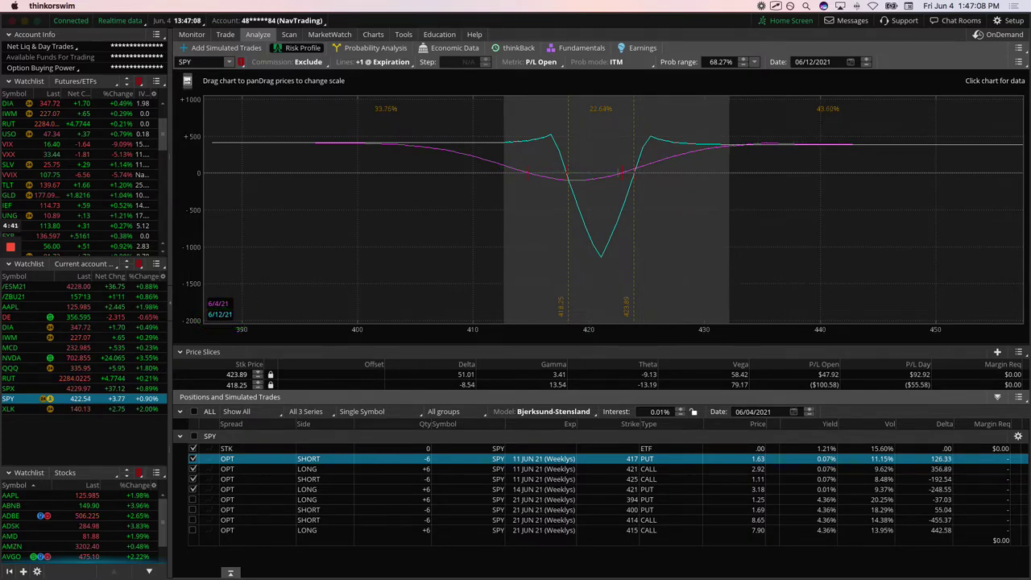
- Switch to the browser and review the 02 Jun 2021 QQQ expiration alert, marking its legs, headline and Long Put Diagonal strategy
{"action": "key", "text": "ctrl+Right"}
{"action": "scroll", "coordinate": [463, 291], "scroll_direction": "up", "scroll_amount": 4}
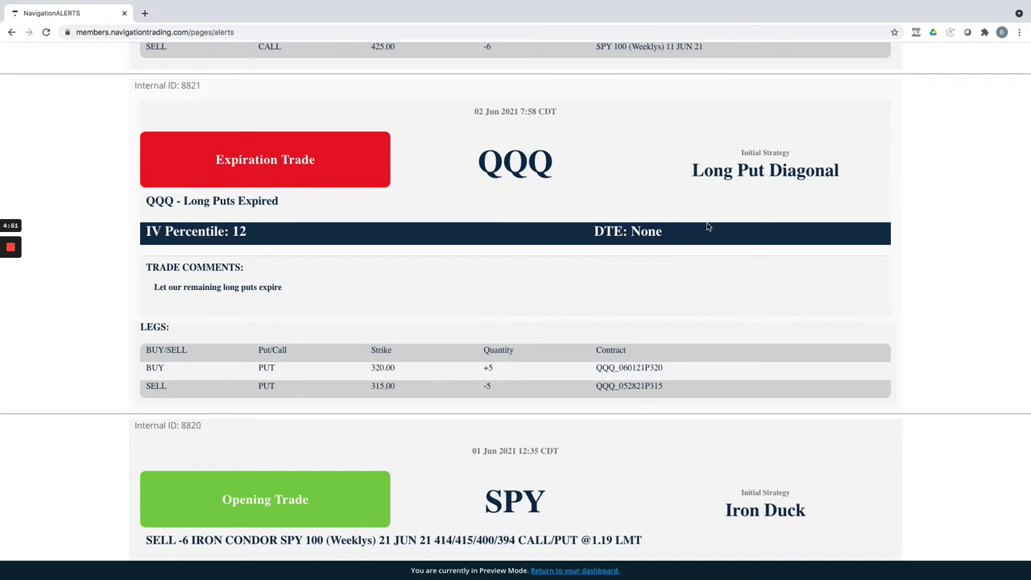
{"action": "left_click_drag", "start_coordinate": [483, 363], "coordinate": [494, 377]}
{"action": "left_click_drag", "start_coordinate": [500, 368], "coordinate": [556, 322]}
{"action": "left_click", "coordinate": [527, 311]}
{"action": "mouse_move", "coordinate": [148, 213]}
{"action": "left_mouse_down"}
{"action": "mouse_move", "coordinate": [295, 205]}
{"action": "mouse_move", "coordinate": [194, 191]}
{"action": "mouse_move", "coordinate": [142, 205]}
{"action": "mouse_move", "coordinate": [174, 216]}
{"action": "left_mouse_up"}
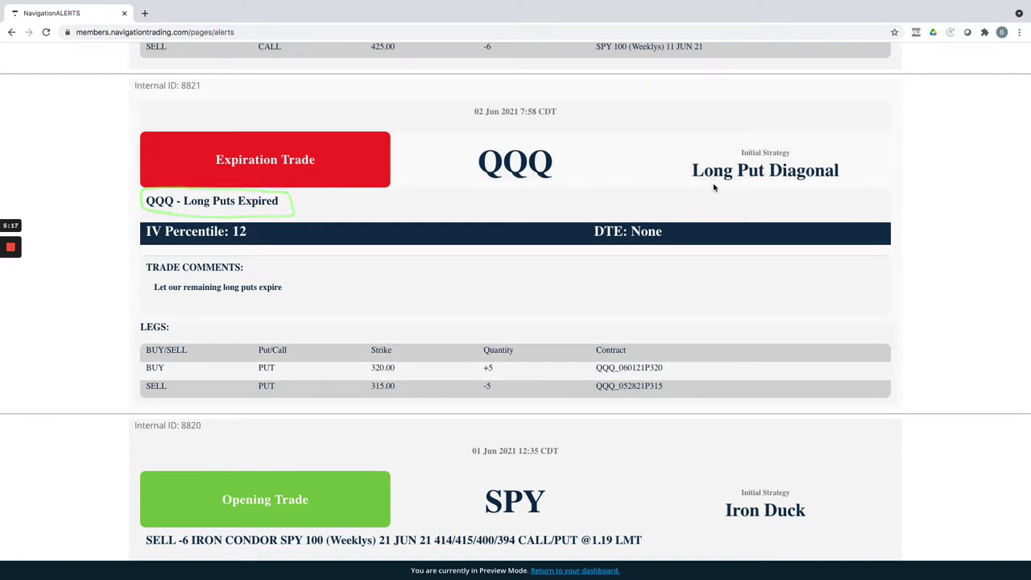
{"action": "left_click_drag", "start_coordinate": [699, 183], "coordinate": [858, 184]}
- Review the opening alerts for the SPY Vertigo and the RUT Iron Duck, marking 9 DTE and 13 DTE in their comments
{"action": "scroll", "coordinate": [679, 279], "scroll_direction": "up", "scroll_amount": 3}
{"action": "scroll", "coordinate": [679, 278], "scroll_direction": "up", "scroll_amount": 4}
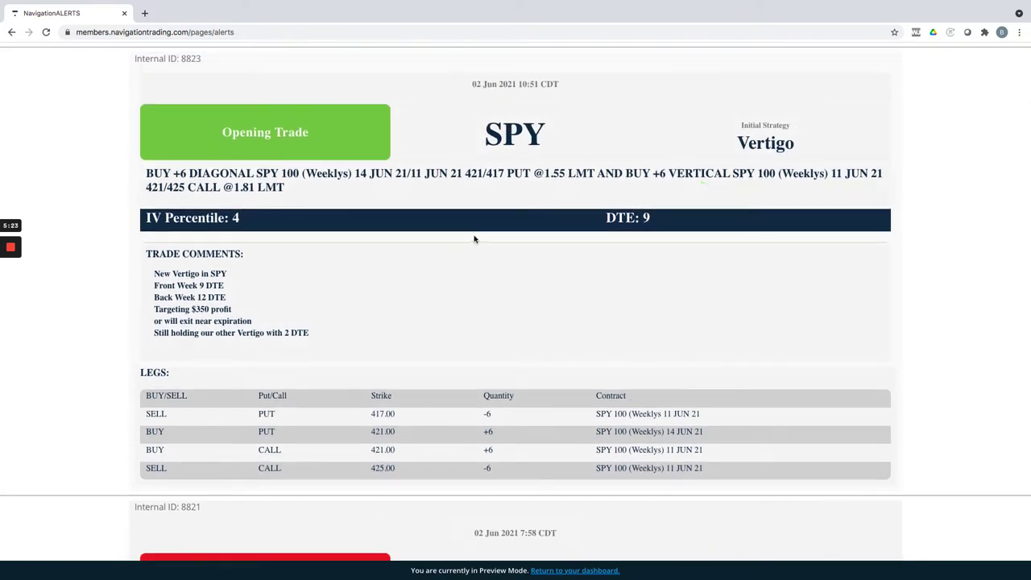
{"action": "scroll", "coordinate": [615, 237], "scroll_direction": "up", "scroll_amount": 1}
{"action": "scroll", "coordinate": [614, 237], "scroll_direction": "up", "scroll_amount": 2}
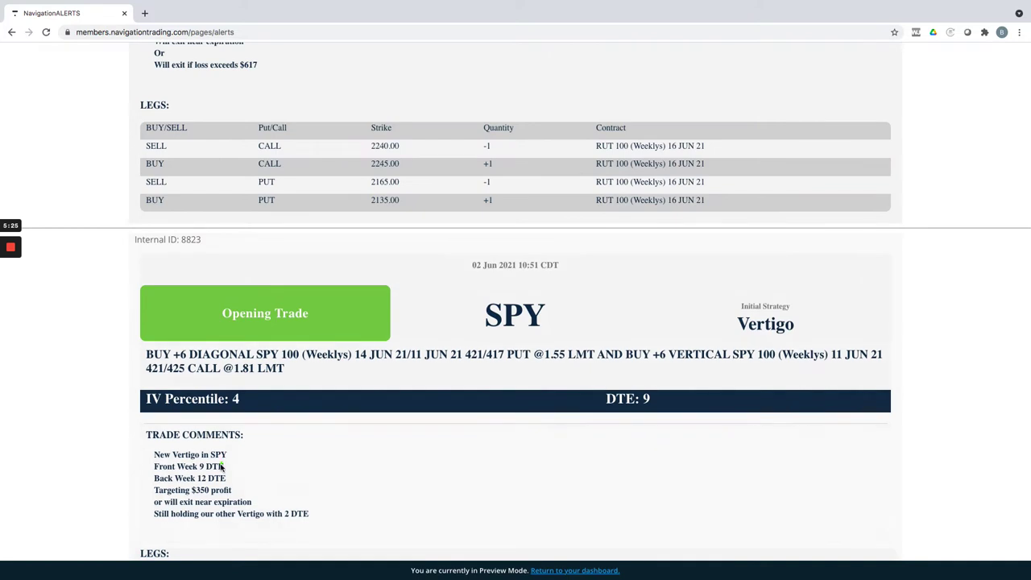
{"action": "mouse_move", "coordinate": [199, 465]}
{"action": "left_mouse_down"}
{"action": "mouse_move", "coordinate": [201, 486]}
{"action": "mouse_move", "coordinate": [230, 482]}
{"action": "mouse_move", "coordinate": [213, 461]}
{"action": "left_mouse_up"}
{"action": "scroll", "coordinate": [573, 315], "scroll_direction": "up", "scroll_amount": 4}
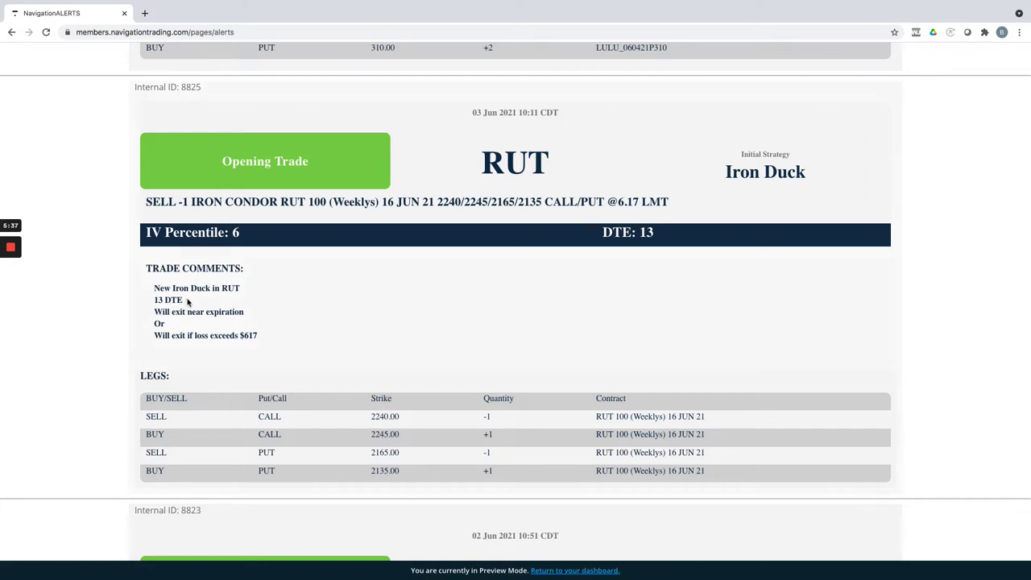
{"action": "left_click_drag", "start_coordinate": [184, 301], "coordinate": [158, 300]}
- Return to thinkorswim and review the RUT risk profile, marking the current price, a downward move, the 2158.93 breakeven and the 6/17/21 date
{"action": "key", "text": "super+Tab"}
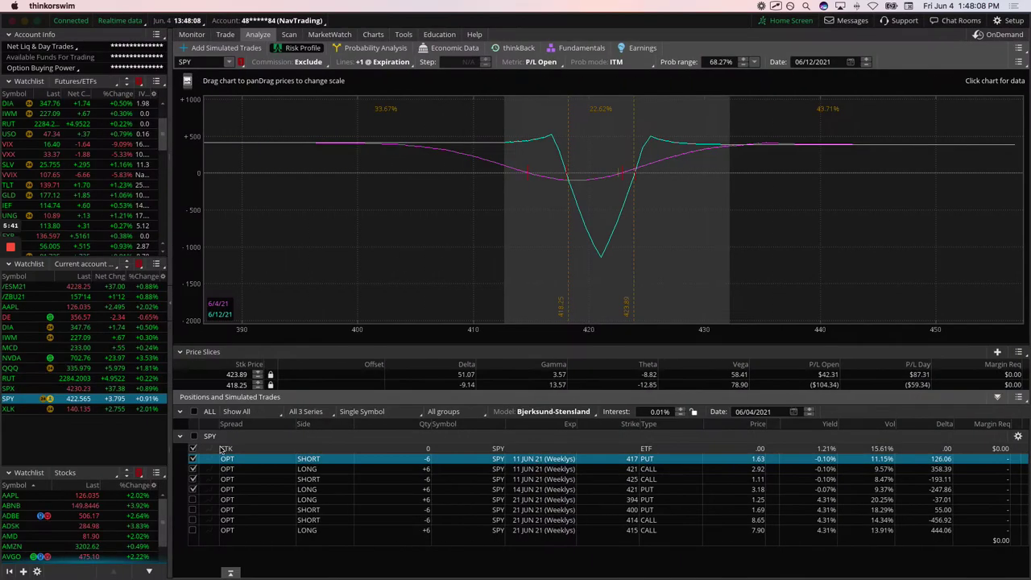
{"action": "left_click", "coordinate": [36, 378]}
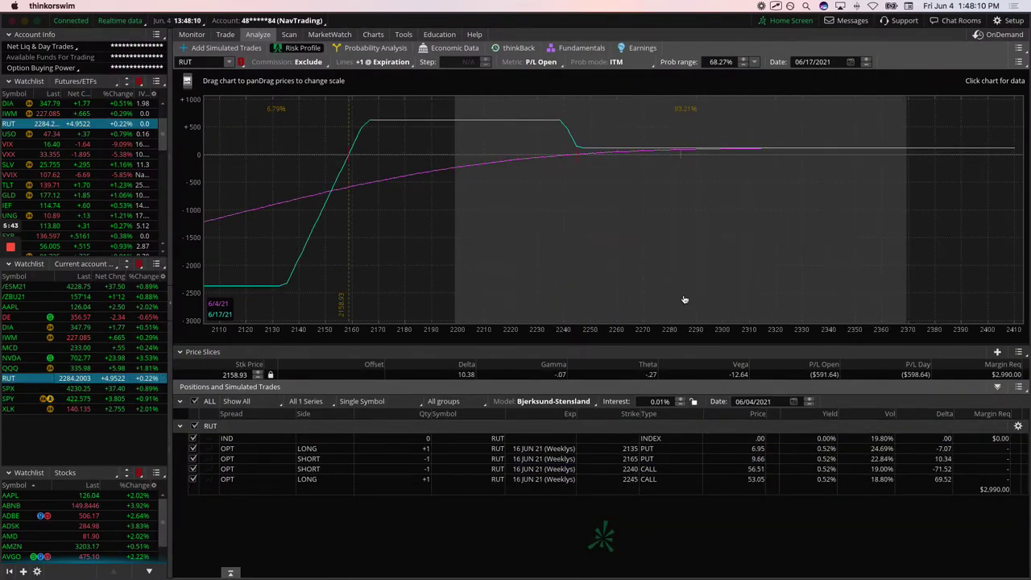
{"action": "left_click", "coordinate": [680, 150]}
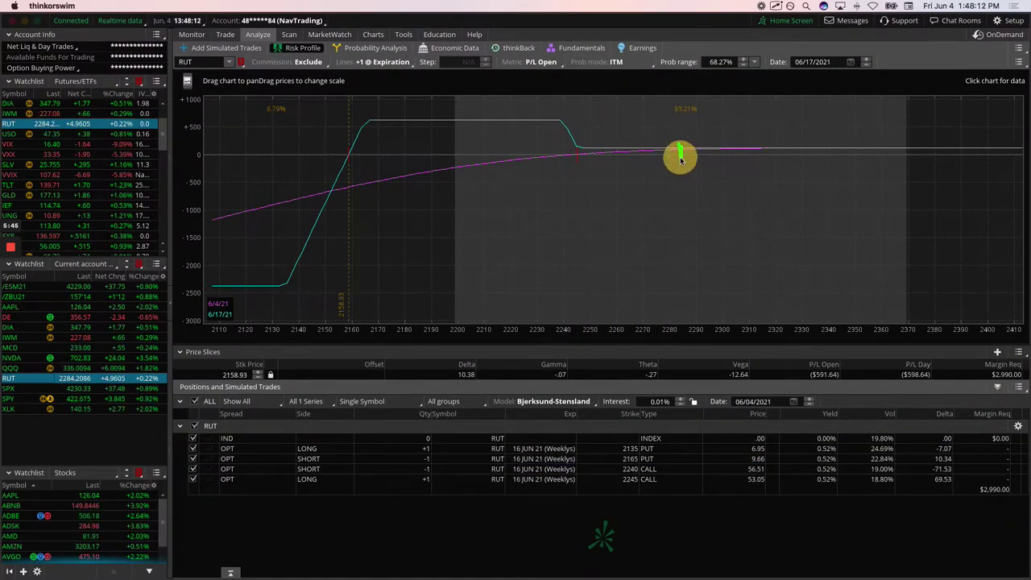
{"action": "mouse_move", "coordinate": [686, 166]}
{"action": "left_mouse_down"}
{"action": "mouse_move", "coordinate": [525, 145]}
{"action": "mouse_move", "coordinate": [519, 155]}
{"action": "mouse_move", "coordinate": [539, 136]}
{"action": "left_mouse_up"}
{"action": "mouse_move", "coordinate": [225, 303]}
{"action": "left_mouse_down"}
{"action": "mouse_move", "coordinate": [240, 329]}
{"action": "mouse_move", "coordinate": [242, 311]}
{"action": "left_mouse_up"}
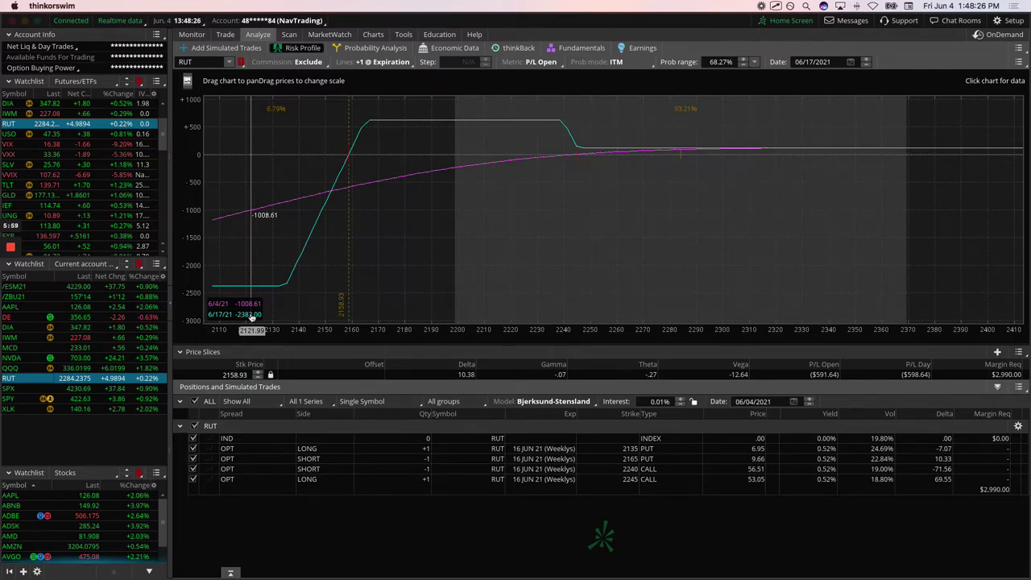
{"action": "left_click_drag", "start_coordinate": [347, 144], "coordinate": [348, 175]}
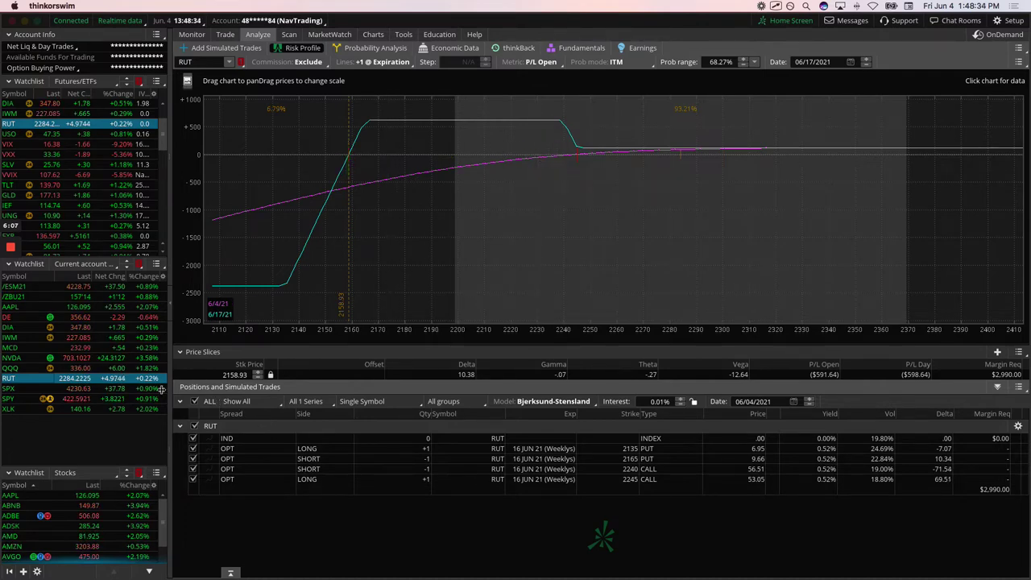
{"action": "left_click_drag", "start_coordinate": [223, 315], "coordinate": [230, 322]}
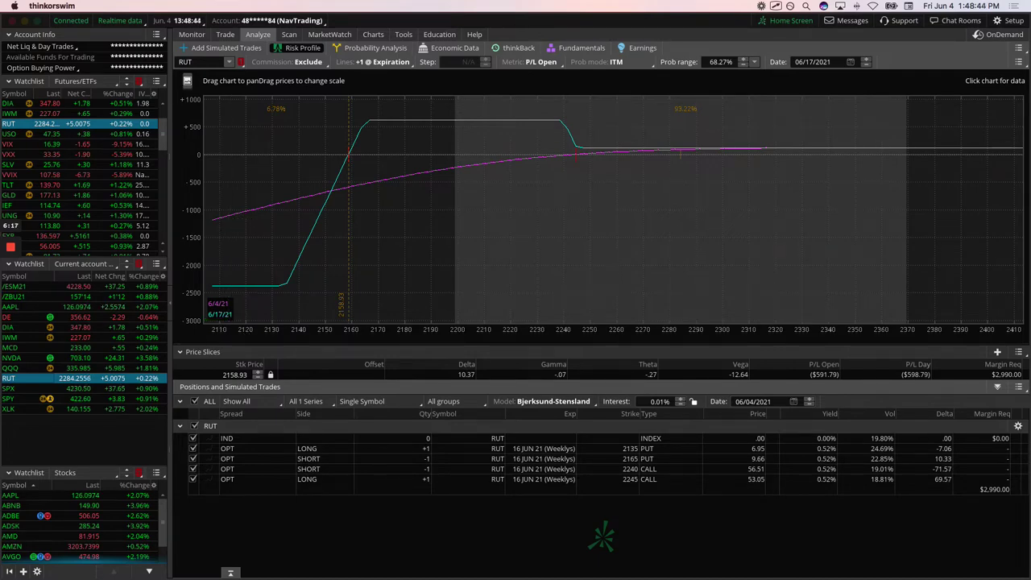
- Switch to the browser and review the 03 Jun 2021 LULU closing alert, marking the 17% profit comment
{"action": "key", "text": "super+Tab"}
{"action": "scroll", "coordinate": [610, 405], "scroll_direction": "up", "scroll_amount": 5}
{"action": "scroll", "coordinate": [610, 406], "scroll_direction": "up", "scroll_amount": 2}
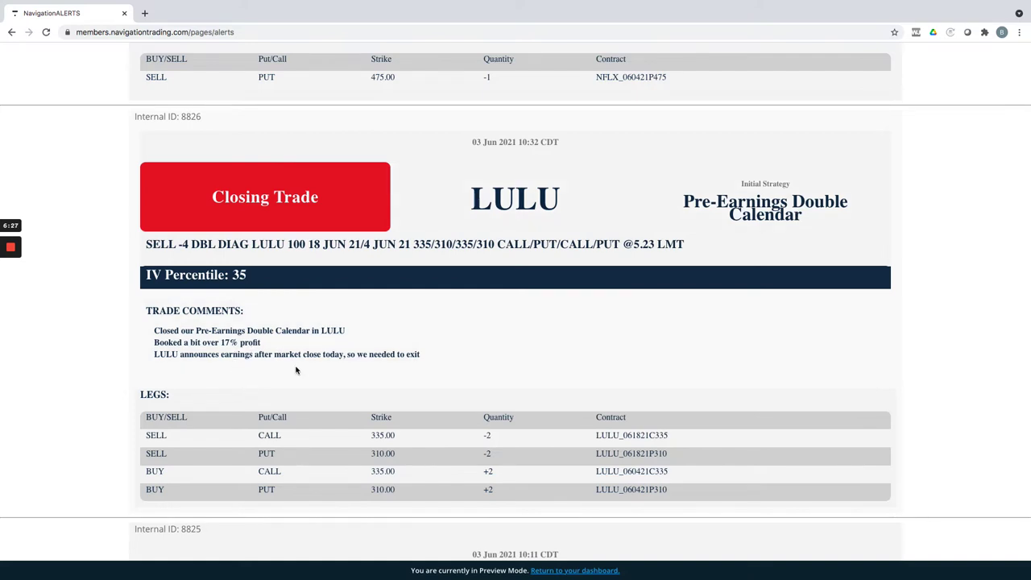
{"action": "left_click_drag", "start_coordinate": [214, 350], "coordinate": [267, 349]}
- Review the 03 Jun 2021 NFLX Long Put Diagonal closing alert and mark its .54 limit price
{"action": "scroll", "coordinate": [508, 346], "scroll_direction": "up", "scroll_amount": 5}
{"action": "scroll", "coordinate": [509, 345], "scroll_direction": "down", "scroll_amount": 1}
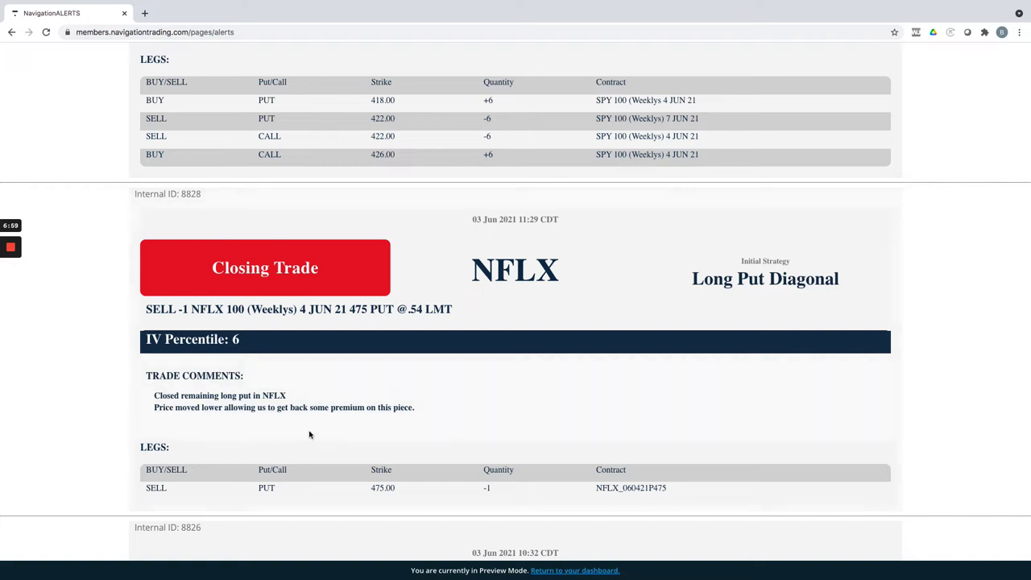
{"action": "left_click_drag", "start_coordinate": [405, 319], "coordinate": [452, 319]}
- Review the 03 Jun 2021 SPY Vertigo closing alert and mark 1 DTE in its comments
{"action": "scroll", "coordinate": [535, 330], "scroll_direction": "up", "scroll_amount": 2}
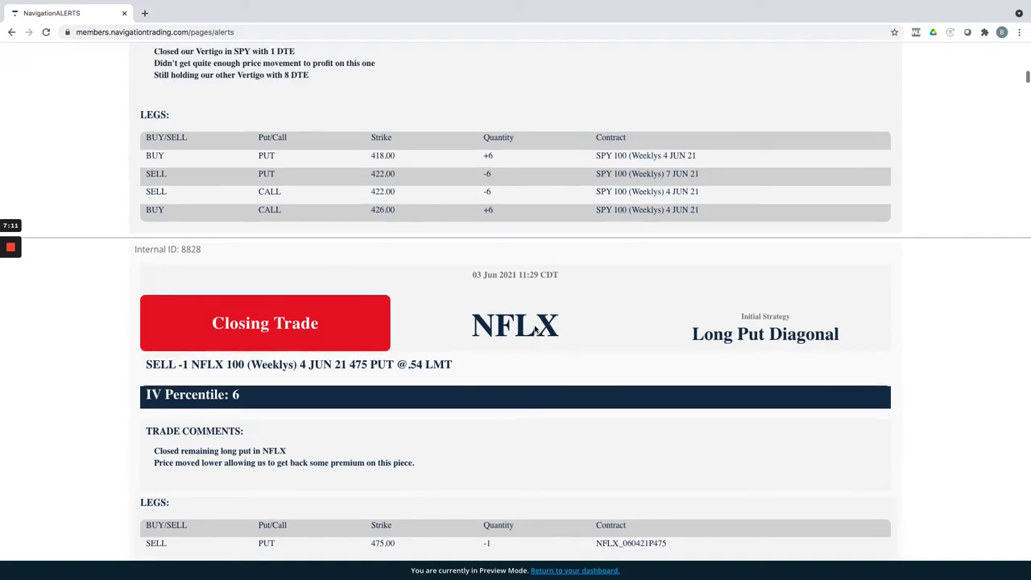
{"action": "scroll", "coordinate": [535, 330], "scroll_direction": "up", "scroll_amount": 8}
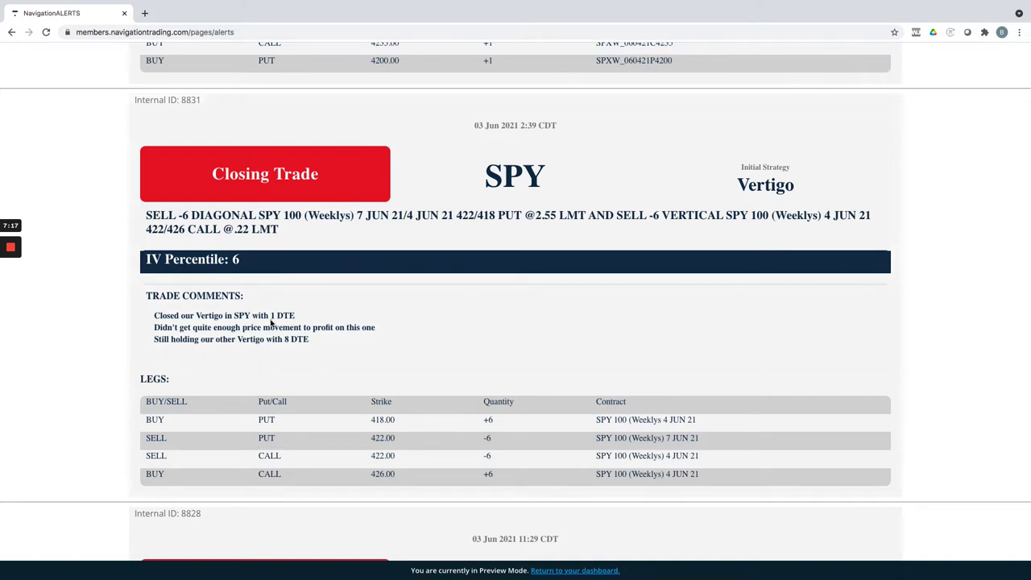
{"action": "left_click_drag", "start_coordinate": [271, 322], "coordinate": [304, 326]}
- Return to thinkorswim, chart SPY and mark the sideways price action in late May and early June
{"action": "key", "text": "super+Tab"}
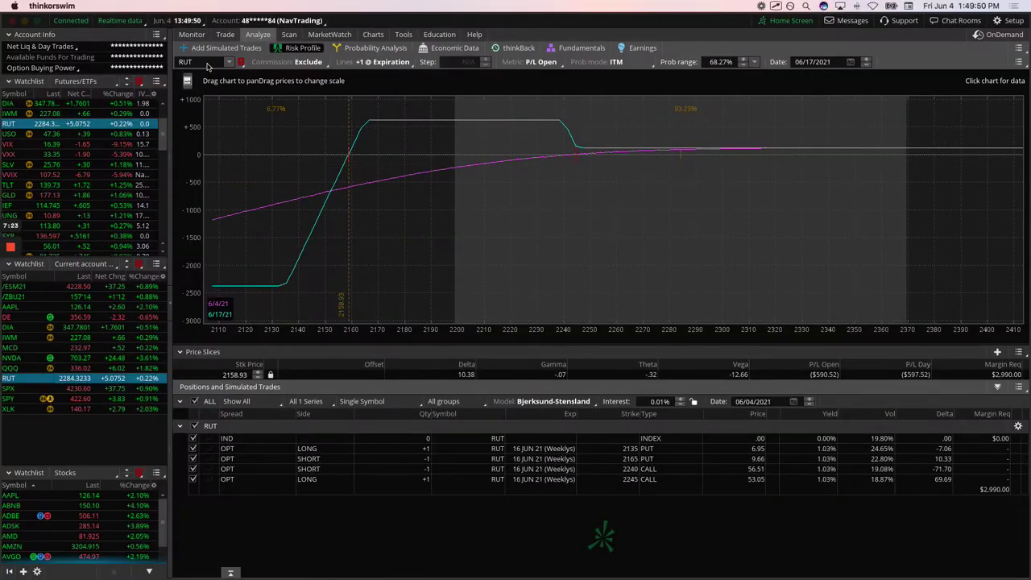
{"action": "type", "text": "SPY"}
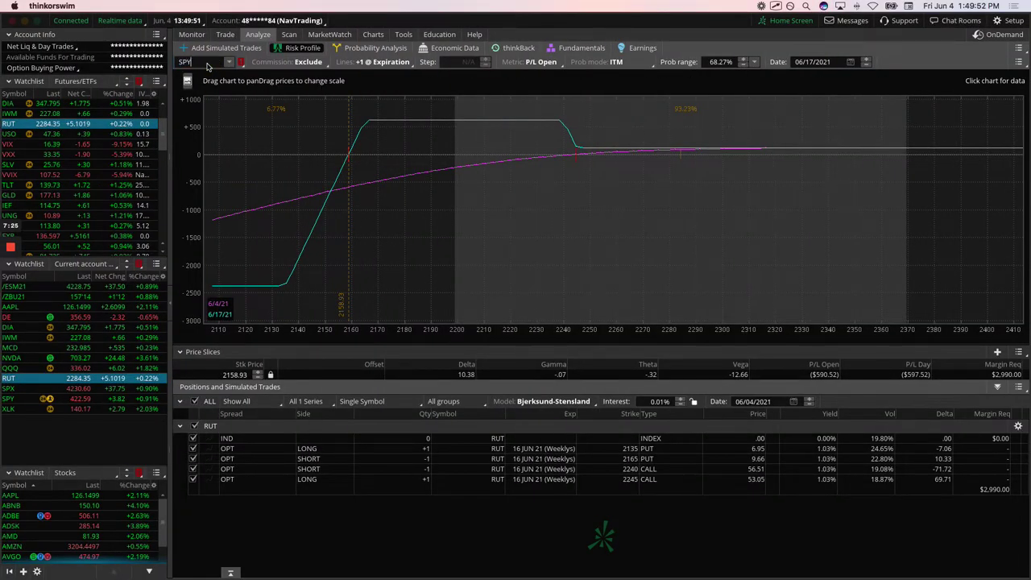
{"action": "key", "text": "Return"}
{"action": "left_click", "coordinate": [373, 34]}
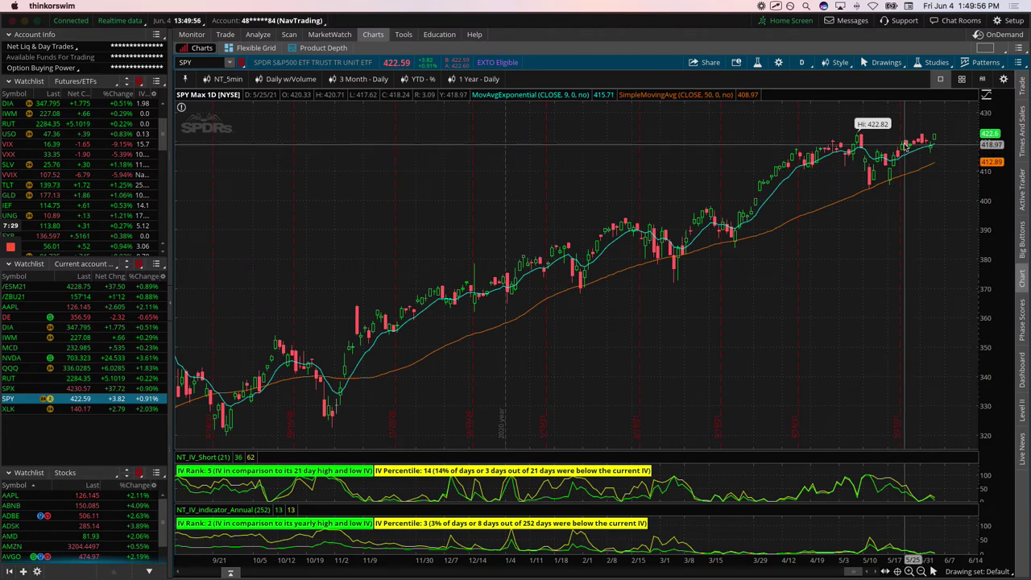
{"action": "left_click_drag", "start_coordinate": [906, 145], "coordinate": [924, 145]}
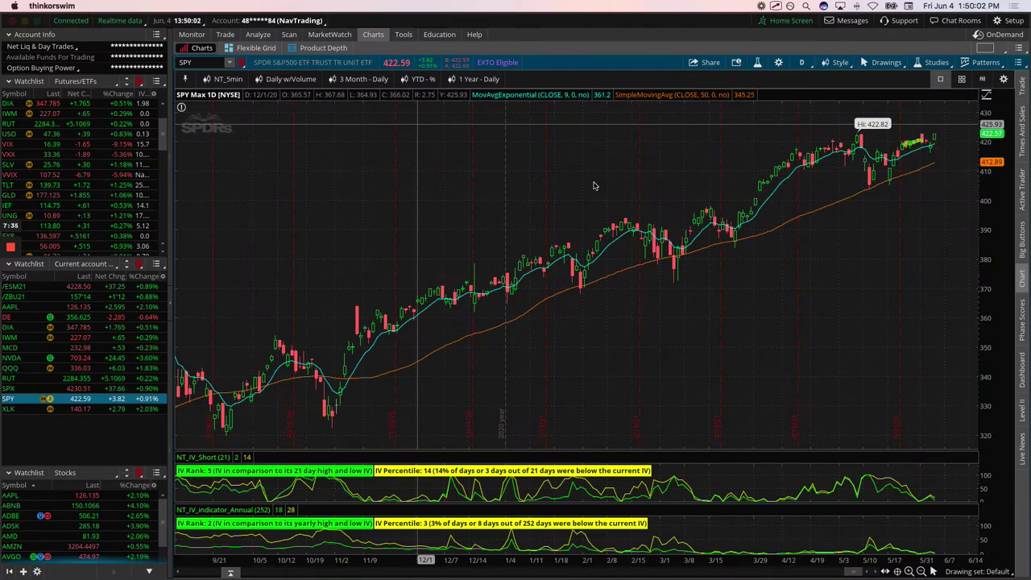
- Switch to the browser and review the 04 Jun 2021 SPX Weekly Double Calendar closing and opening alerts, marking 0 DTE
{"action": "key", "text": "super+Tab"}
{"action": "scroll", "coordinate": [562, 311], "scroll_direction": "up", "scroll_amount": 15}
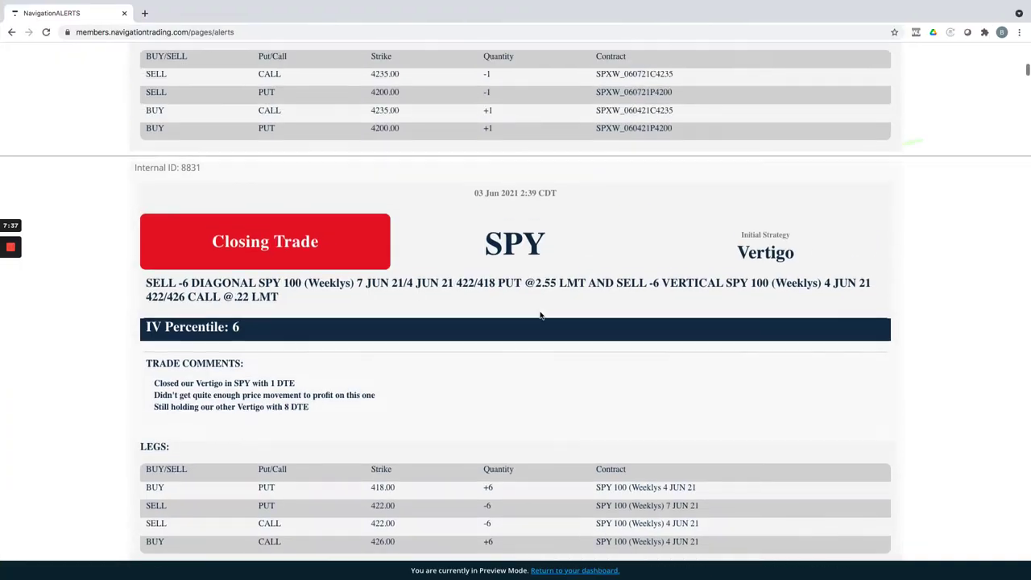
{"action": "scroll", "coordinate": [561, 310], "scroll_direction": "down", "scroll_amount": 1}
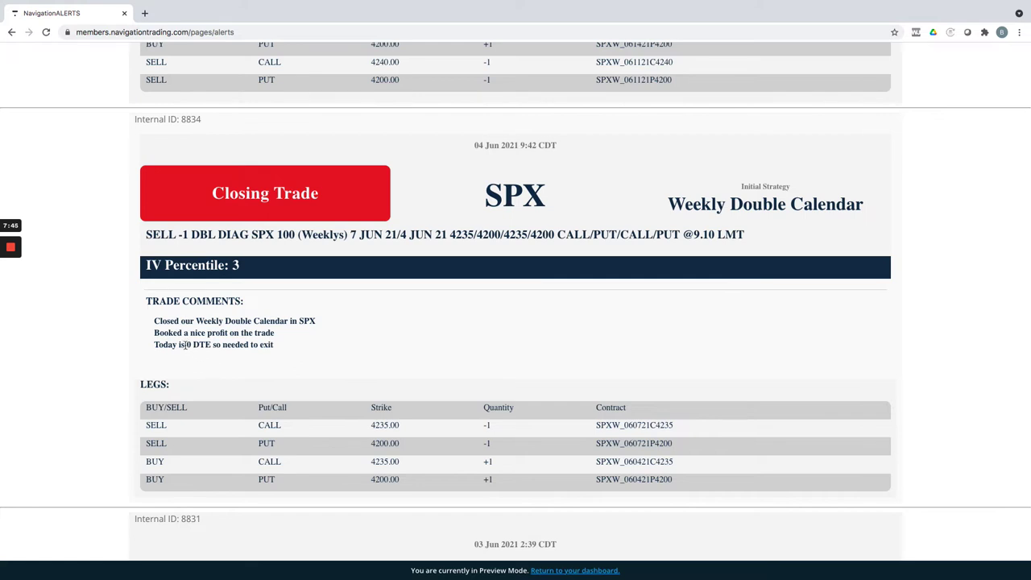
{"action": "left_click_drag", "start_coordinate": [185, 344], "coordinate": [211, 344]}
{"action": "scroll", "coordinate": [484, 376], "scroll_direction": "up", "scroll_amount": 5}
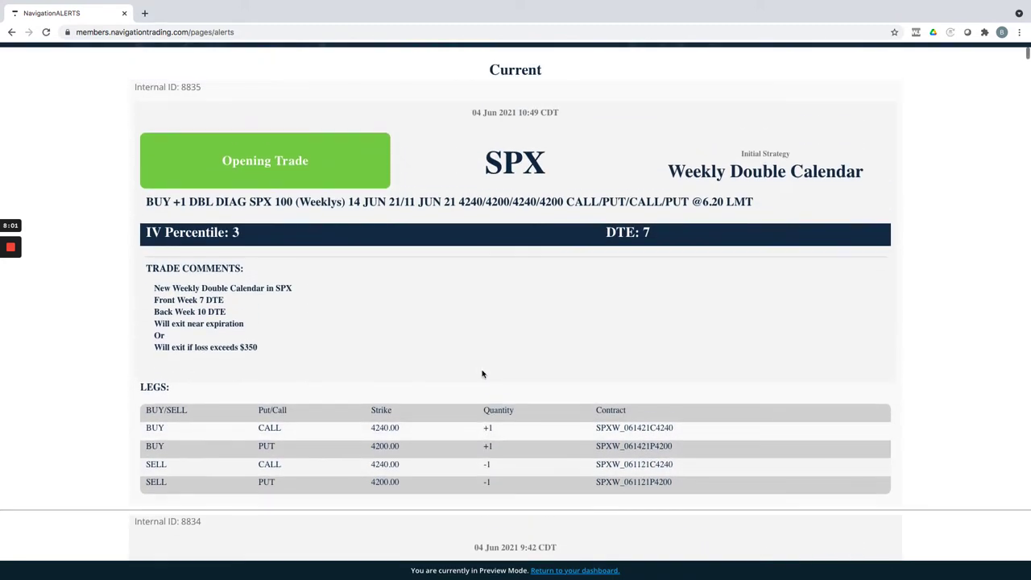
{"action": "scroll", "coordinate": [535, 256], "scroll_direction": "up", "scroll_amount": 1}
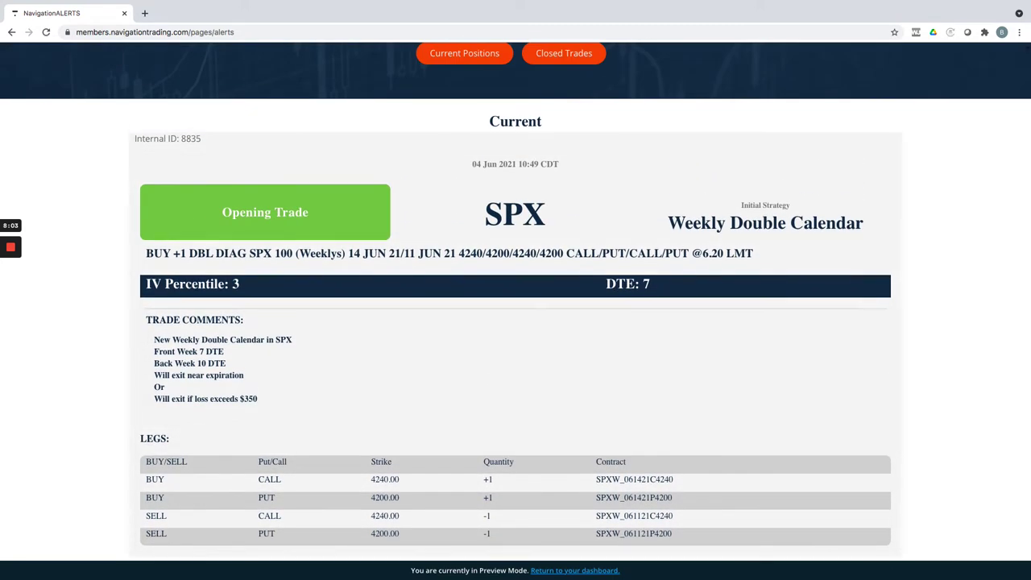
- Return to thinkorswim, load SPX and display its option chain with the 11 JUN 21 expiration
{"action": "key", "text": "ctrl+Left"}
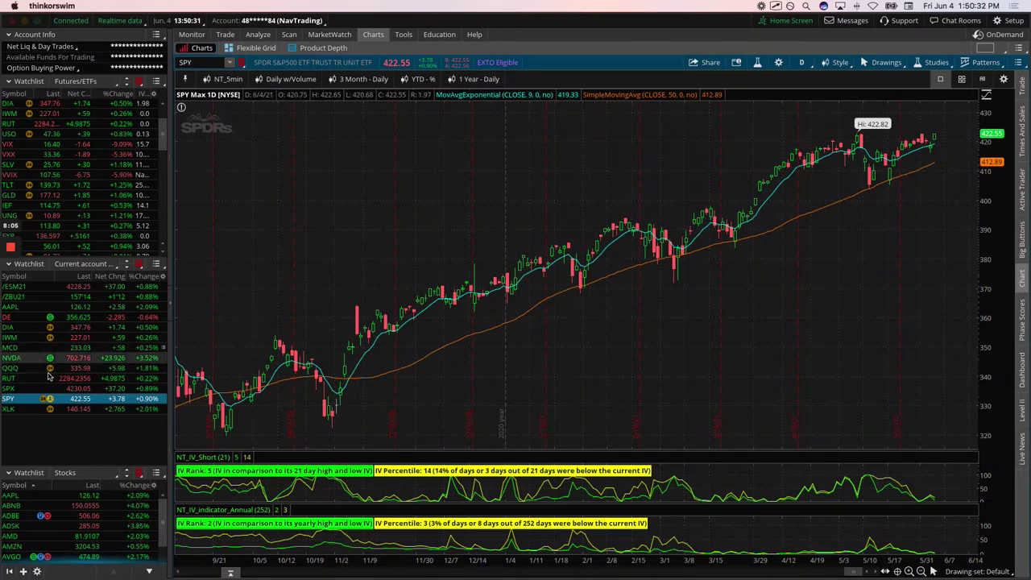
{"action": "left_click", "coordinate": [69, 390]}
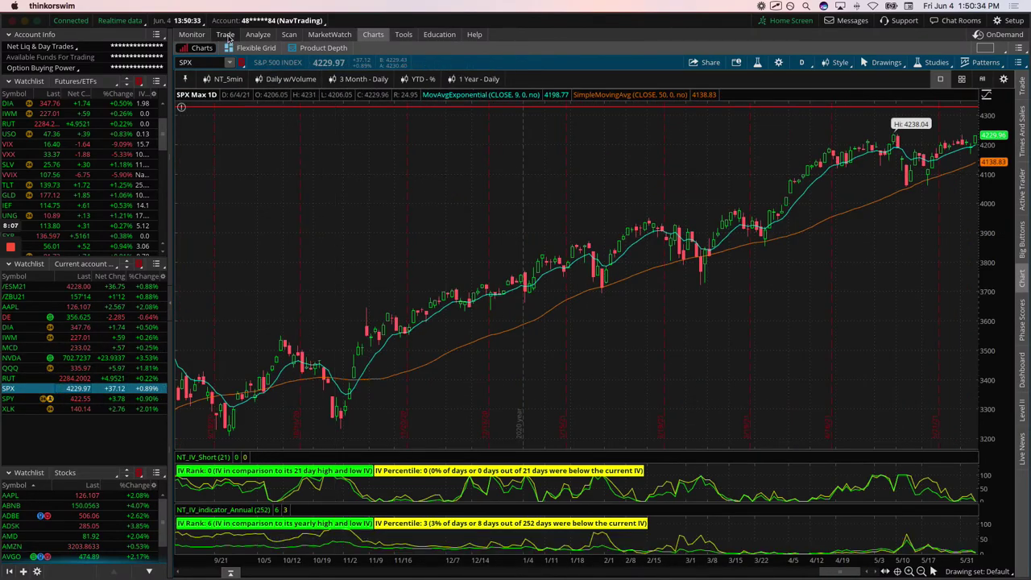
{"action": "left_click", "coordinate": [227, 35]}
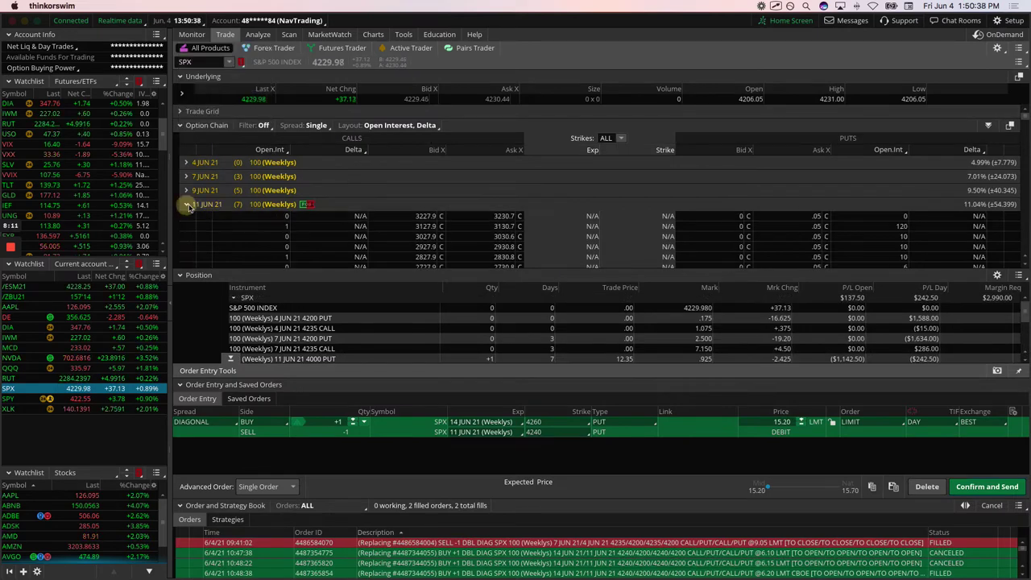
- Collapse the 11 JUN 21 option chain, display the SPX risk profile with an enlarged positions list, and exclude all SPX legs
{"action": "left_click", "coordinate": [187, 205]}
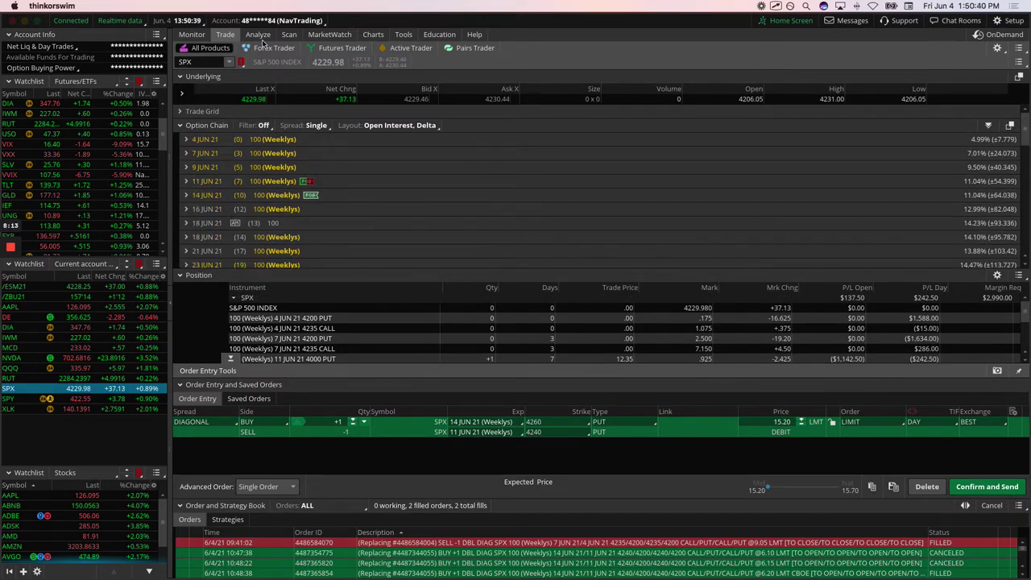
{"action": "left_click", "coordinate": [258, 35]}
{"action": "left_click", "coordinate": [256, 35]}
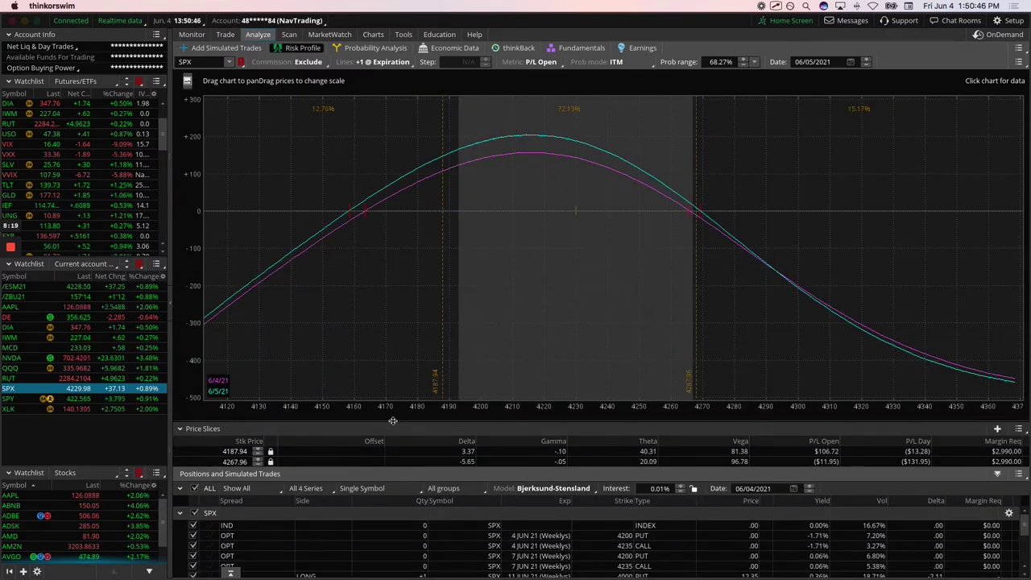
{"action": "left_click_drag", "start_coordinate": [391, 419], "coordinate": [392, 346]}
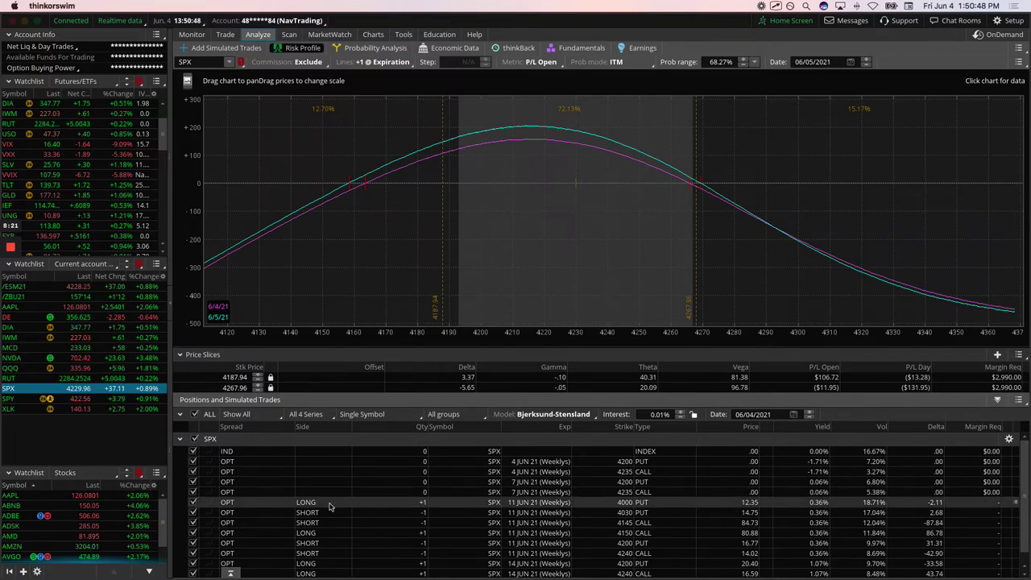
{"action": "left_click", "coordinate": [193, 440]}
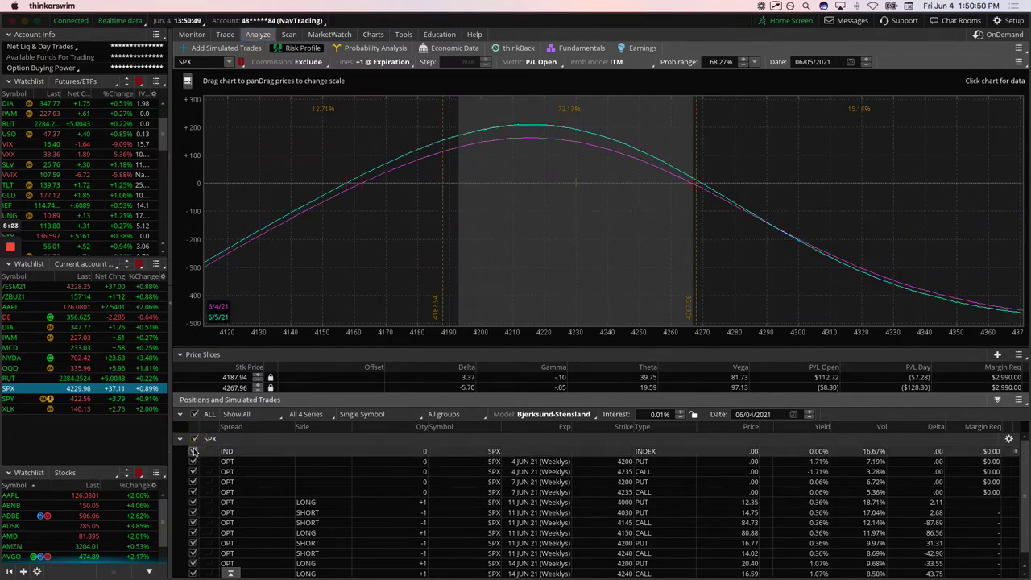
{"action": "left_click", "coordinate": [193, 440]}
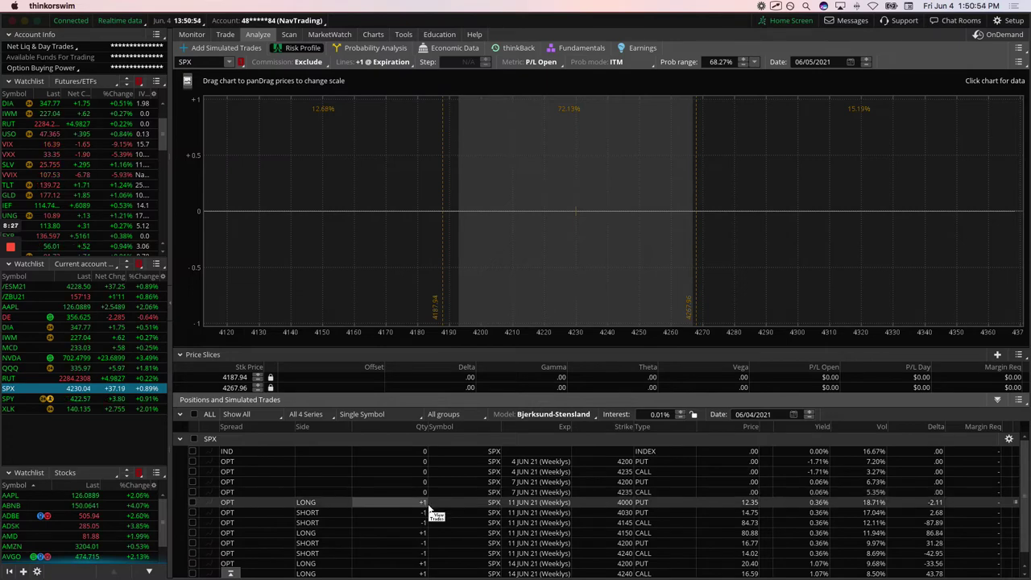
- Plot only the SPX double calendar: short 11 JUN 21 and long 14 JUN 21 4200 puts and 4240 calls
{"action": "scroll", "coordinate": [430, 516], "scroll_direction": "down", "scroll_amount": 1}
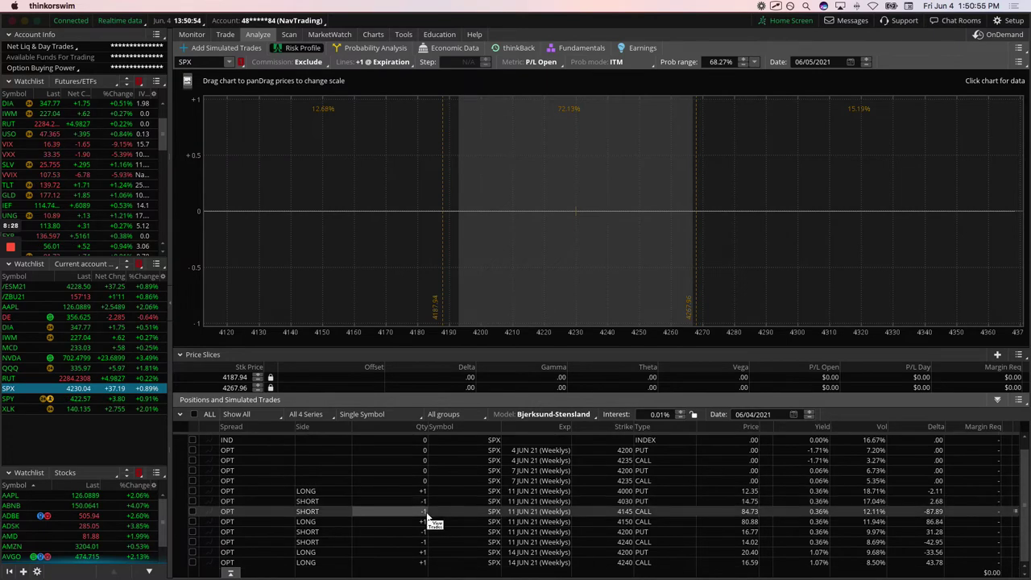
{"action": "left_click", "coordinate": [193, 562]}
{"action": "left_click", "coordinate": [194, 552]}
{"action": "left_click", "coordinate": [193, 542]}
{"action": "left_click", "coordinate": [193, 532]}
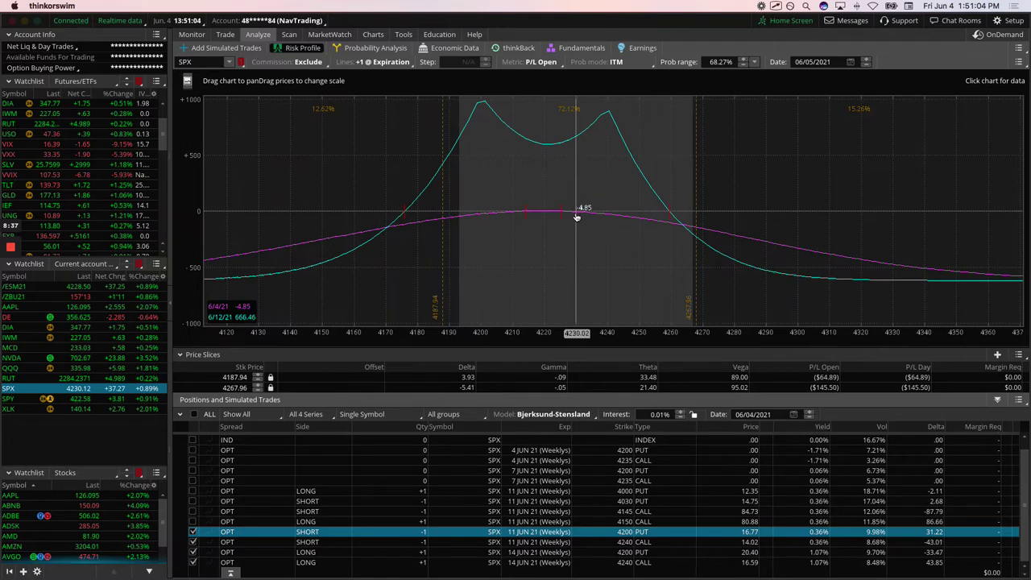
- Replace the plotted SPX double calendar legs with the 11 JUN 21 4000/4030 puts and 4145/4150 calls
{"action": "left_click", "coordinate": [192, 563]}
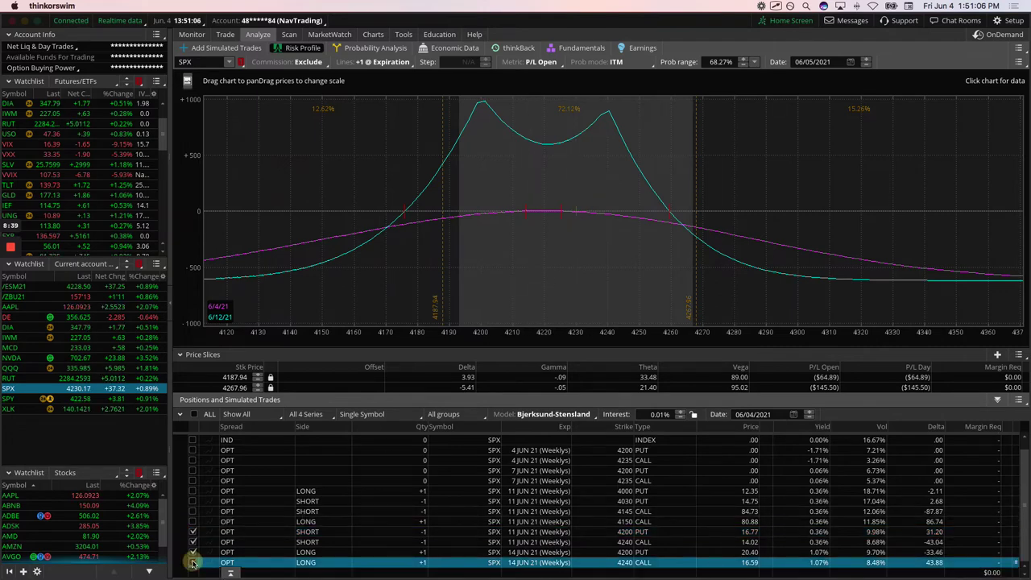
{"action": "left_click", "coordinate": [193, 552]}
{"action": "left_click", "coordinate": [193, 542]}
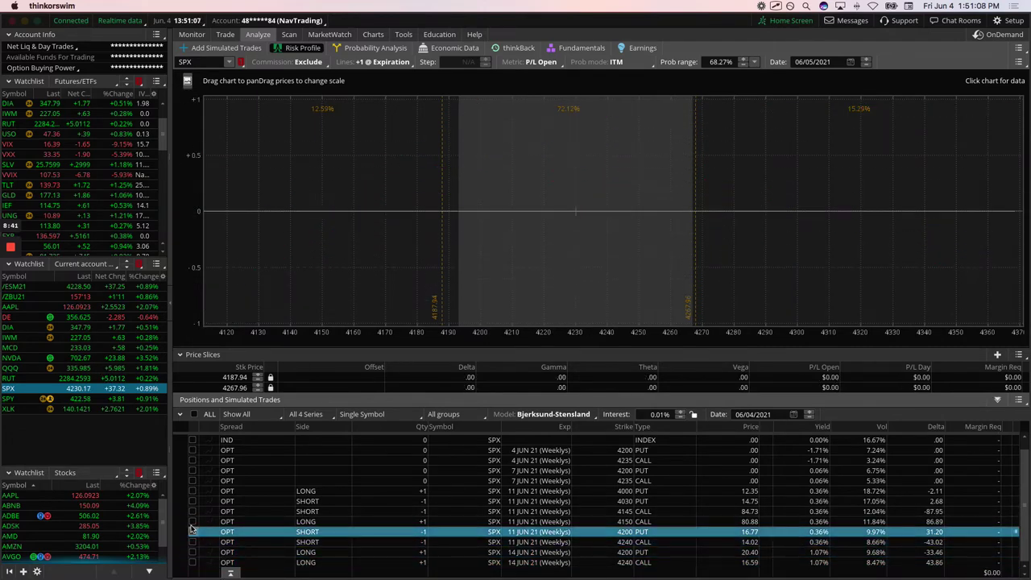
{"action": "left_click", "coordinate": [193, 532]}
{"action": "left_click", "coordinate": [193, 512]}
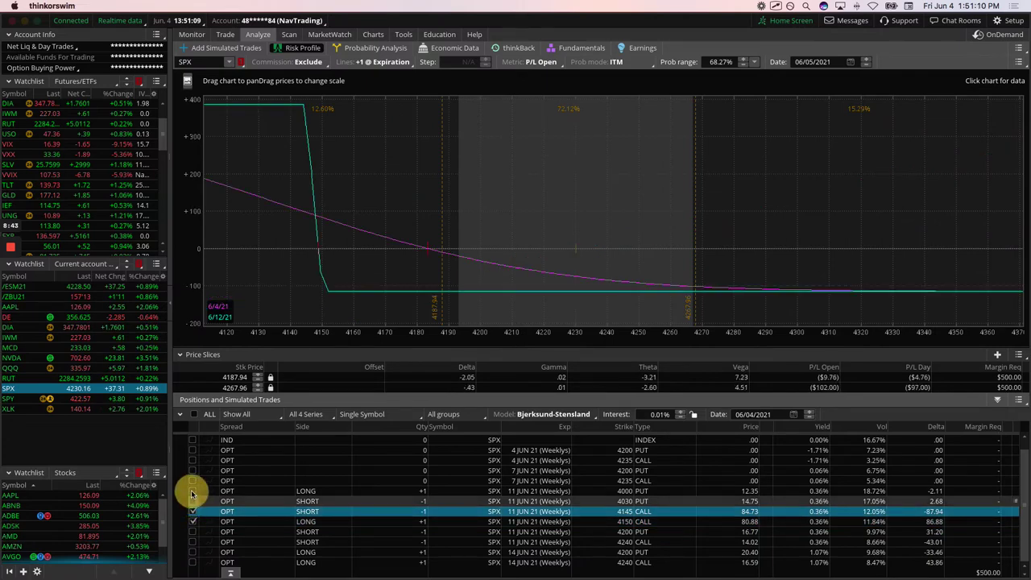
{"action": "left_click", "coordinate": [193, 490]}
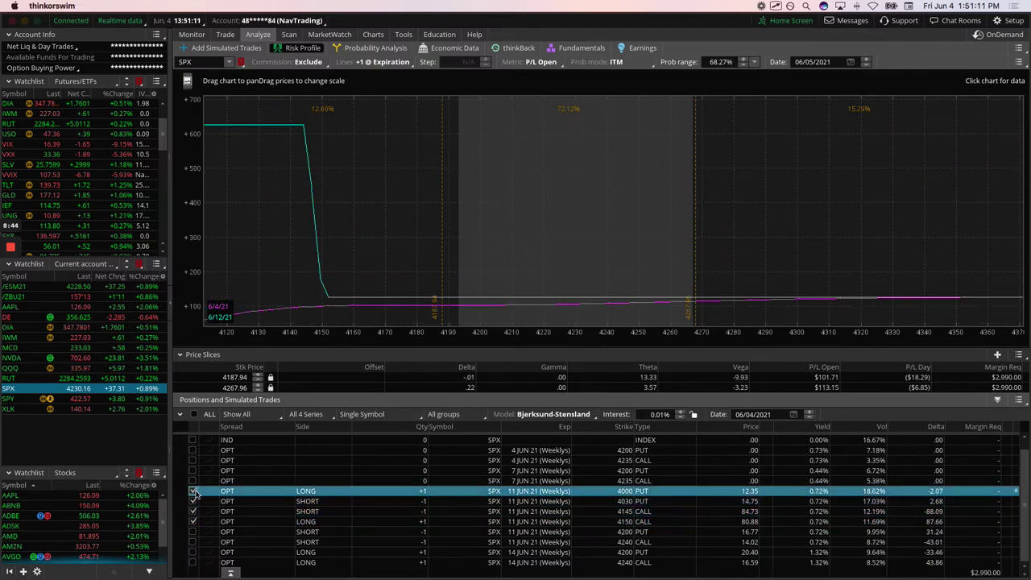
- Set the SPX risk profile's analysis date to 06/11/2021 and show the payoff from about 3800 to 4400
{"action": "left_click", "coordinate": [224, 326]}
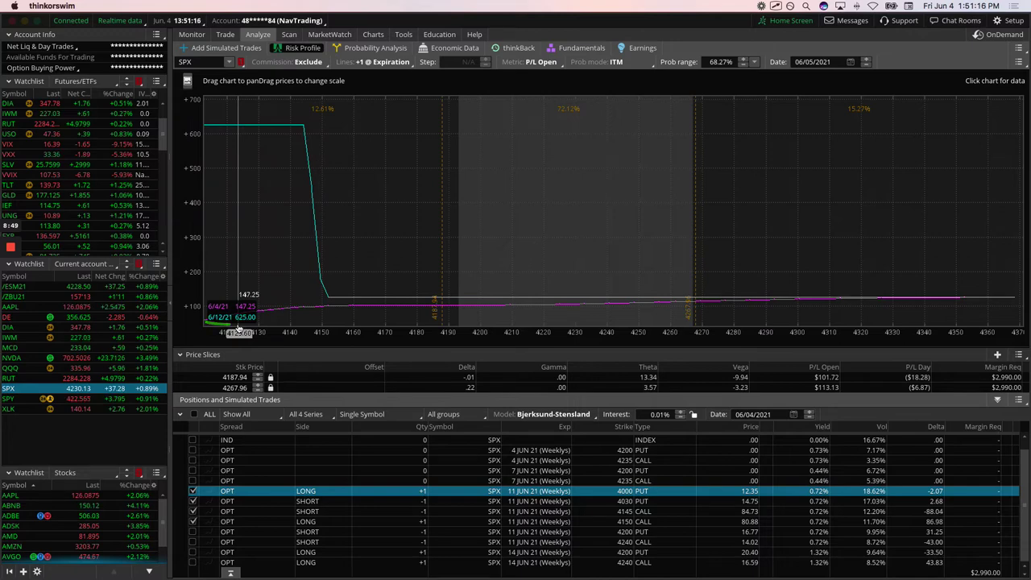
{"action": "left_click_drag", "start_coordinate": [570, 333], "coordinate": [363, 329]}
{"action": "left_click_drag", "start_coordinate": [592, 253], "coordinate": [845, 282]}
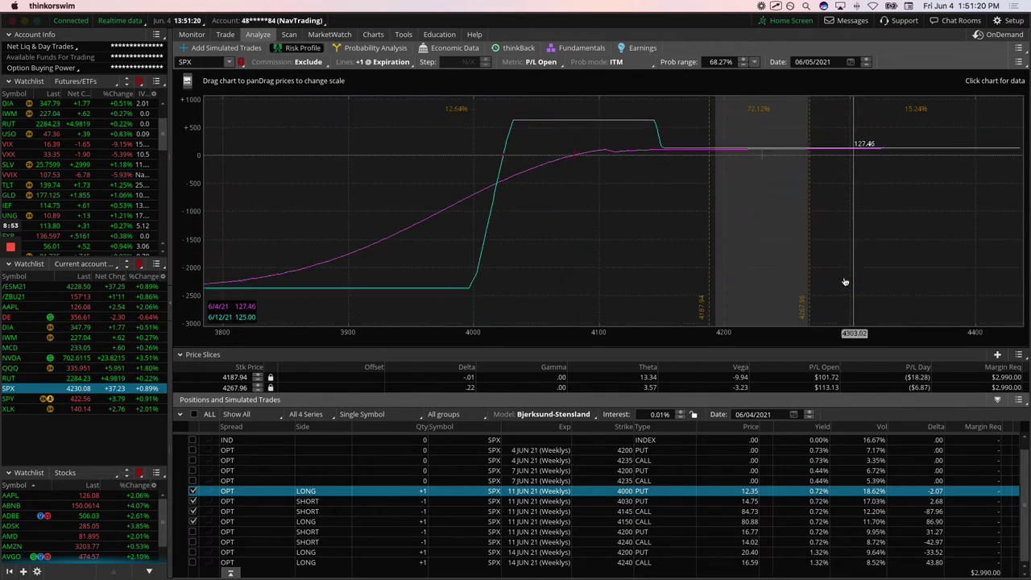
{"action": "left_click", "coordinate": [867, 62]}
{"action": "left_click", "coordinate": [867, 62]}
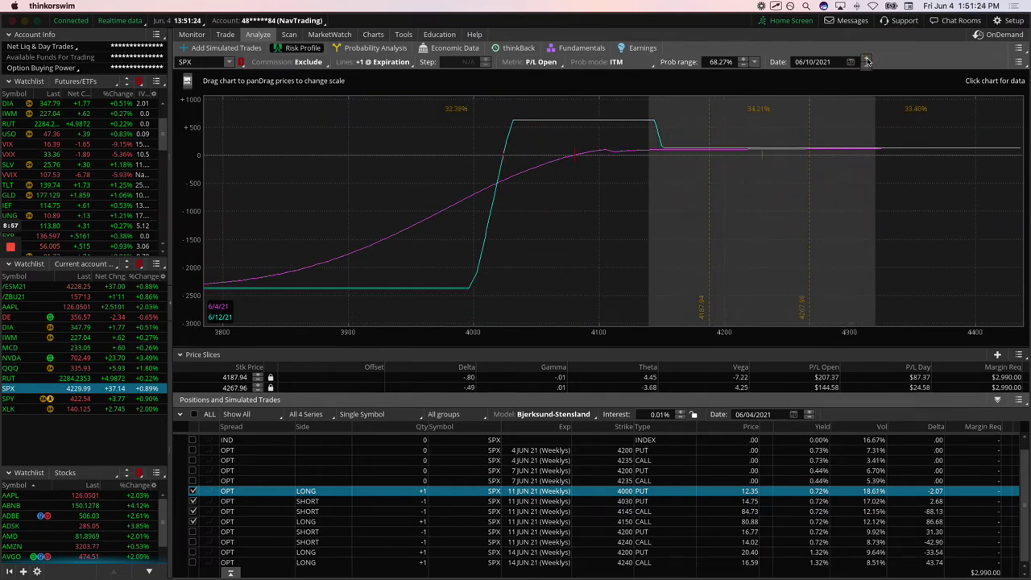
{"action": "left_click", "coordinate": [868, 61]}
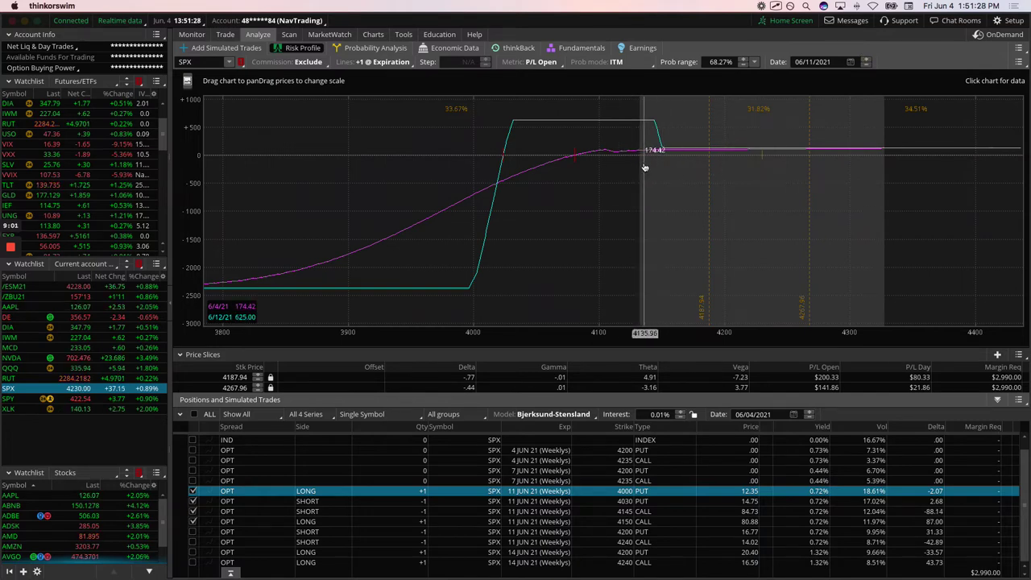
- Mark the move from the current SPX price down to the high-profit zone on the risk profile
{"action": "left_click_drag", "start_coordinate": [762, 166], "coordinate": [817, 165]}
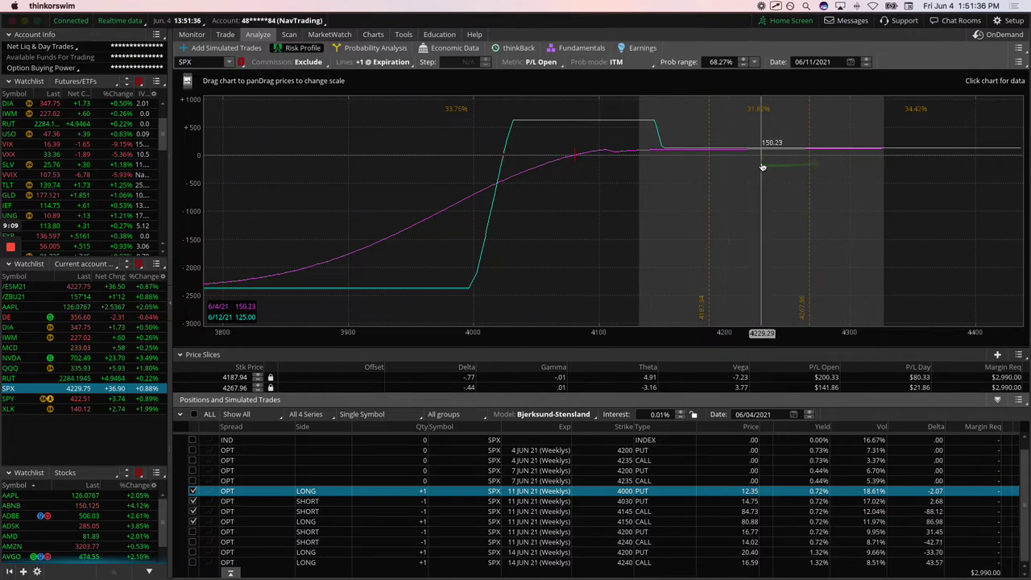
{"action": "mouse_move", "coordinate": [764, 164]}
{"action": "left_mouse_down"}
{"action": "mouse_move", "coordinate": [667, 165]}
{"action": "mouse_move", "coordinate": [642, 143]}
{"action": "mouse_move", "coordinate": [667, 151]}
{"action": "left_mouse_up"}
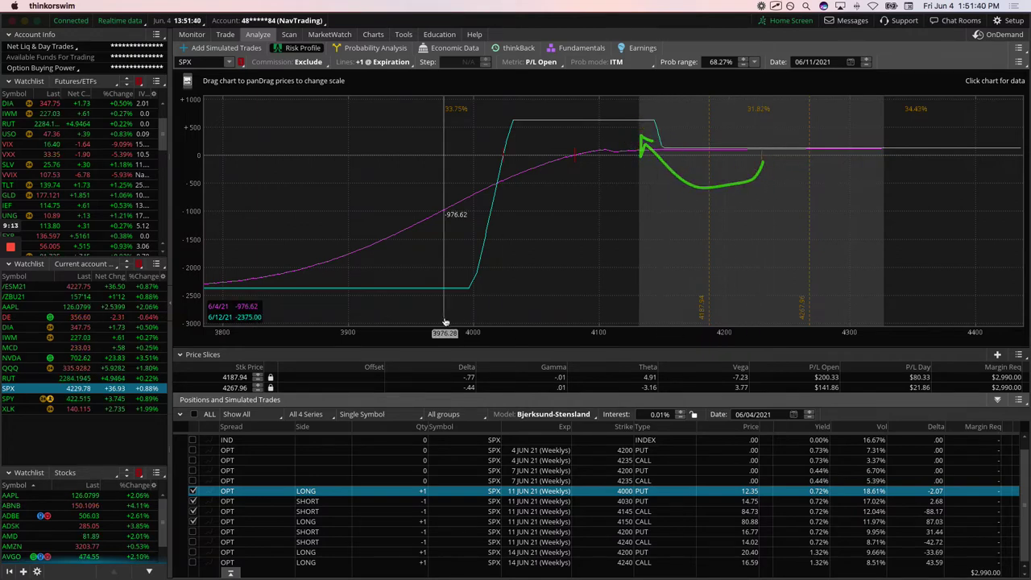
{"action": "left_click", "coordinate": [211, 331]}
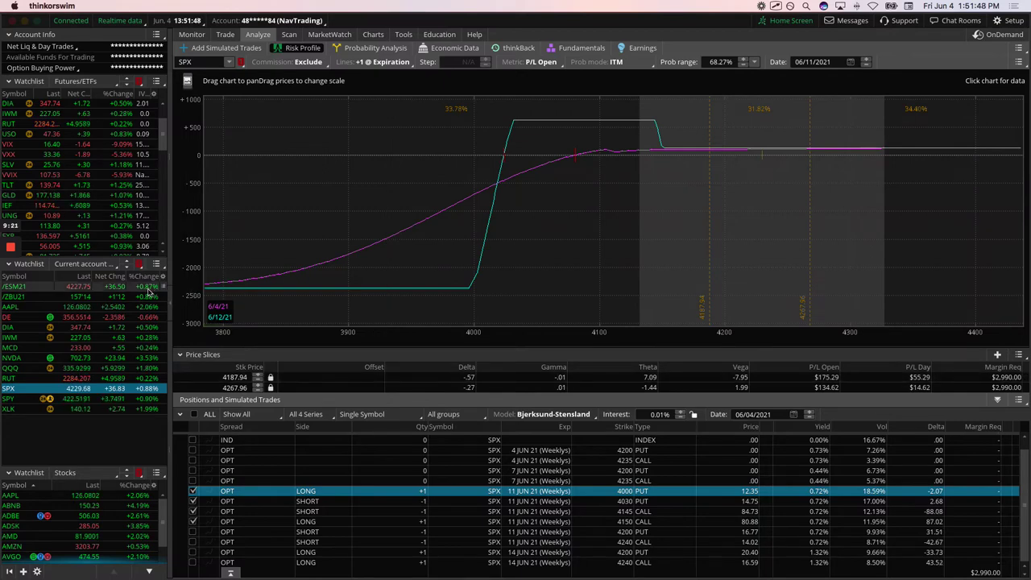
- Review the risk profiles of the /ESM21 and /ZBU21 positions
{"action": "left_click", "coordinate": [115, 288]}
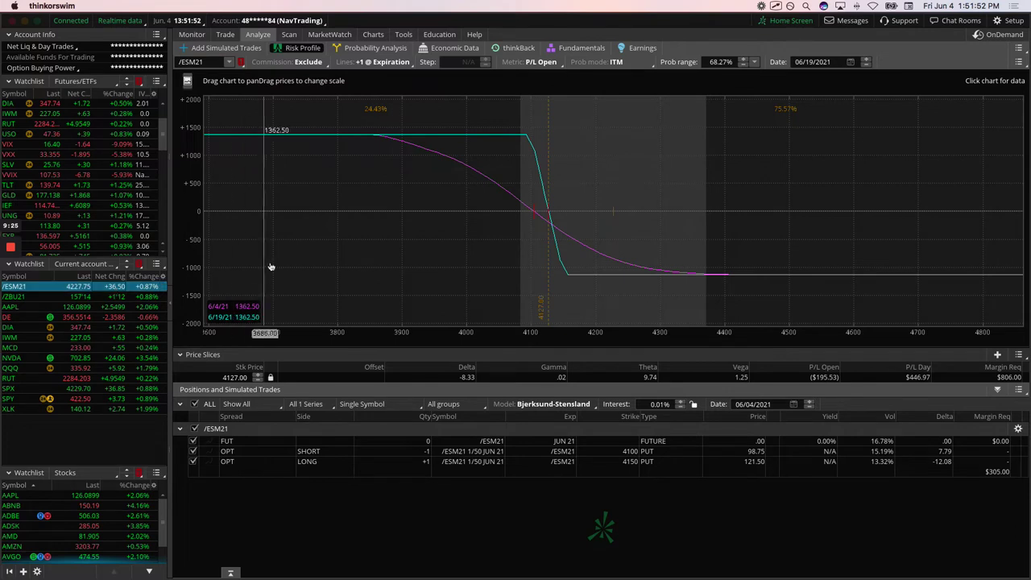
{"action": "left_click_drag", "start_coordinate": [272, 260], "coordinate": [368, 267]}
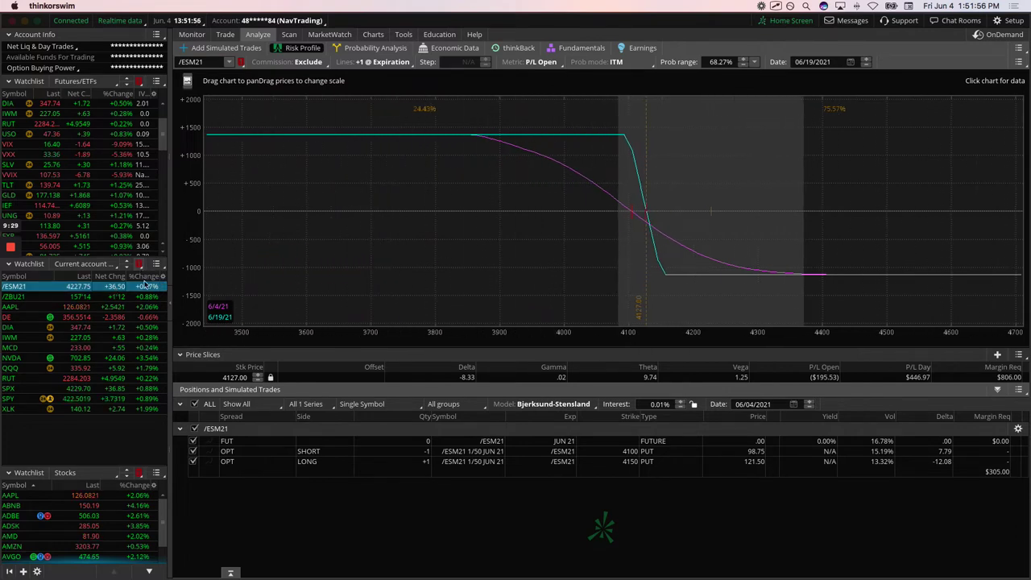
{"action": "left_click", "coordinate": [81, 297]}
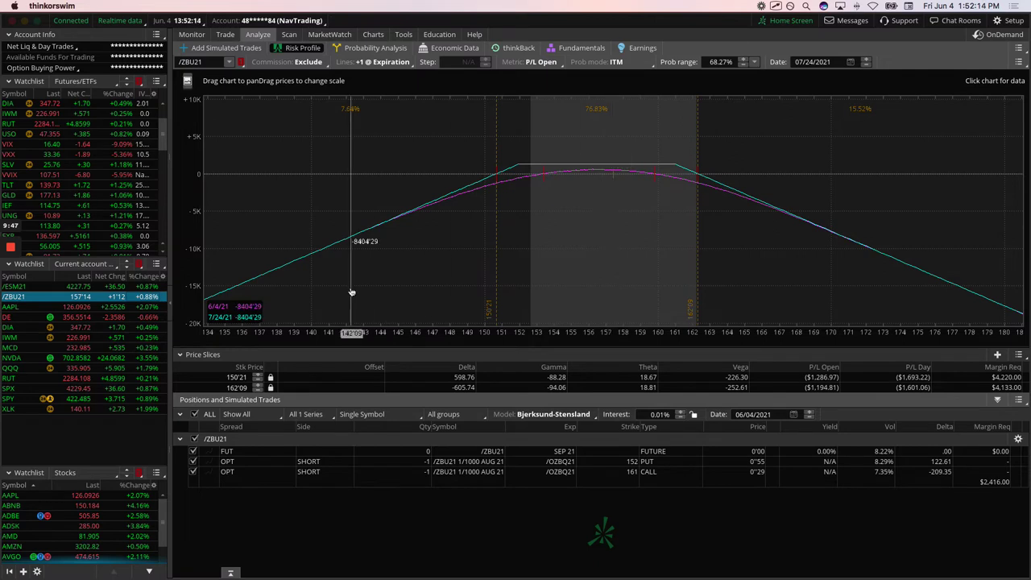
- Review the AAPL and DE risk profiles, marking a move from the current price to lower prices on each
{"action": "left_click", "coordinate": [141, 307]}
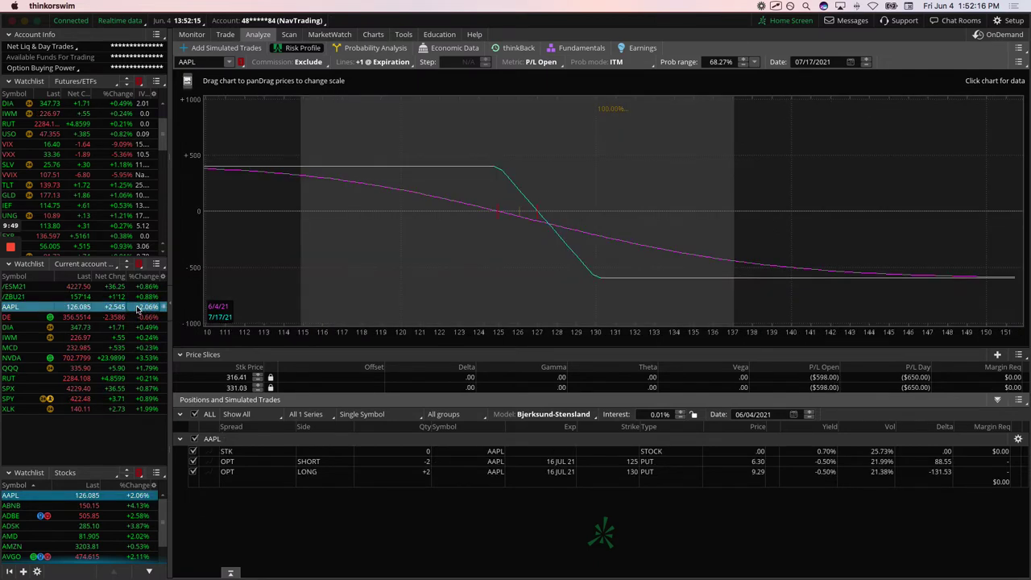
{"action": "left_click", "coordinate": [520, 215]}
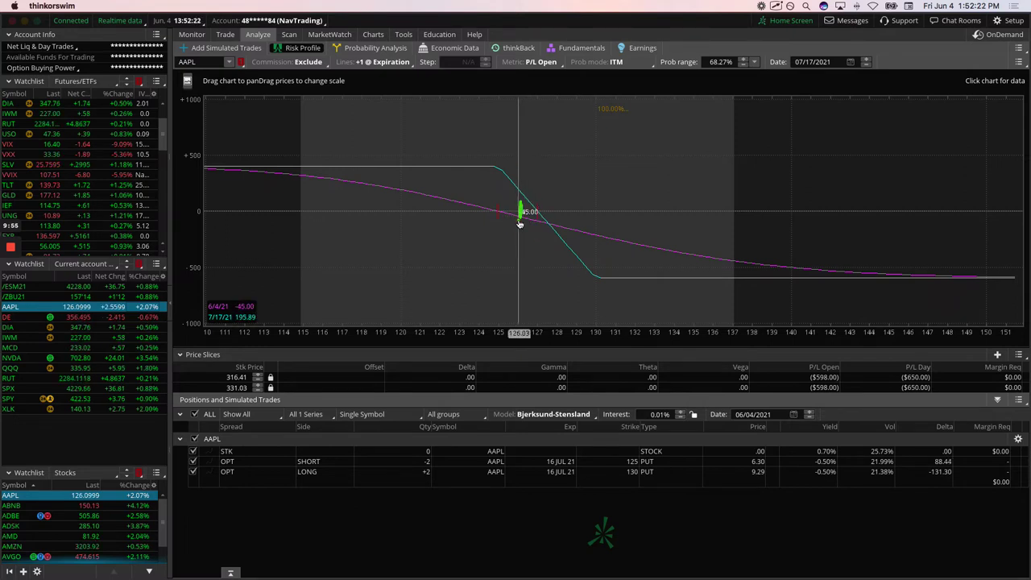
{"action": "left_click_drag", "start_coordinate": [520, 217], "coordinate": [416, 206]}
{"action": "left_click", "coordinate": [145, 317]}
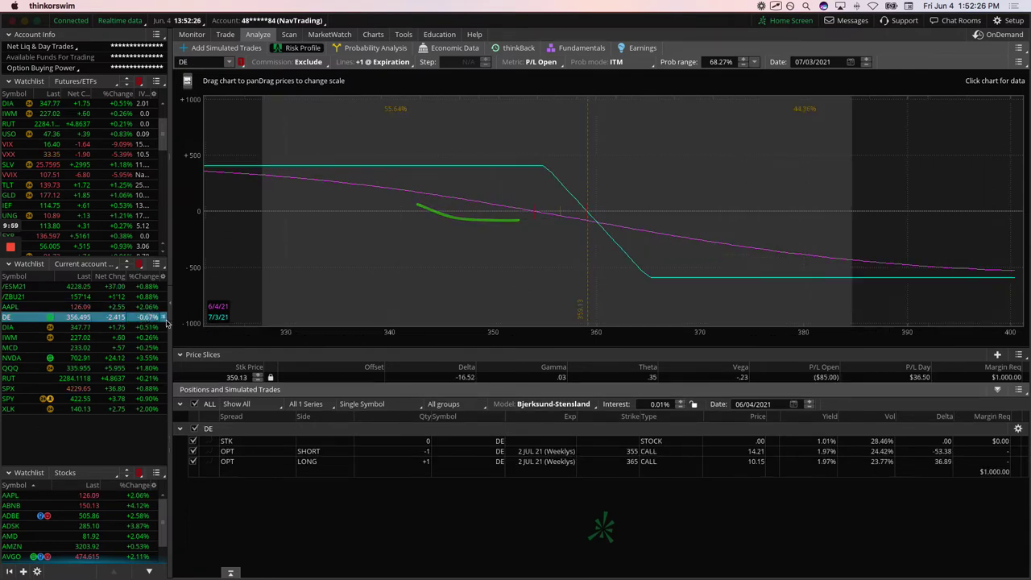
{"action": "left_click_drag", "start_coordinate": [559, 213], "coordinate": [493, 207]}
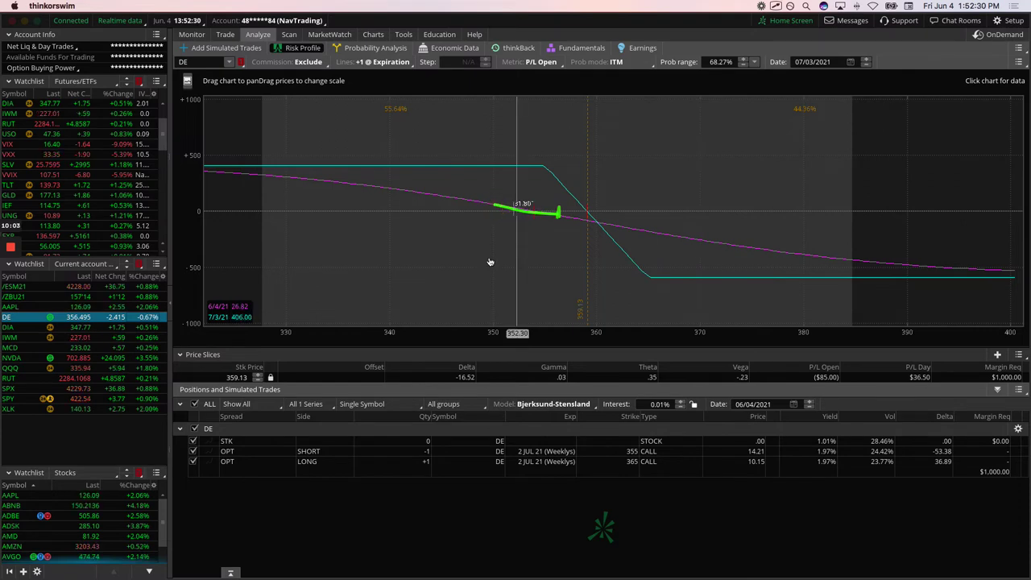
- Review the DIA, IWM and MCD risk profiles, widening the MCD price range to about 210 to 290
{"action": "left_click", "coordinate": [146, 327]}
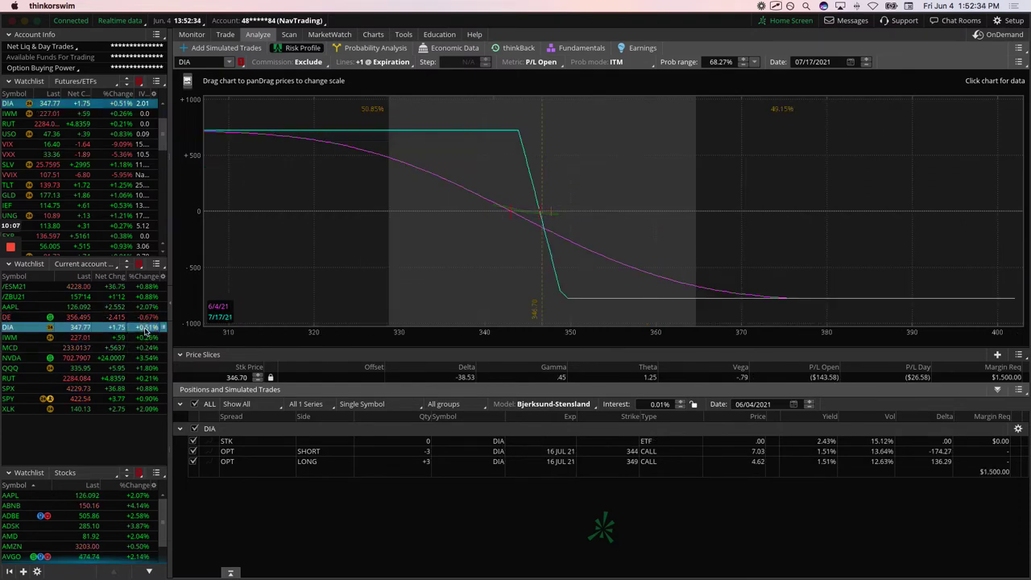
{"action": "left_click", "coordinate": [145, 337]}
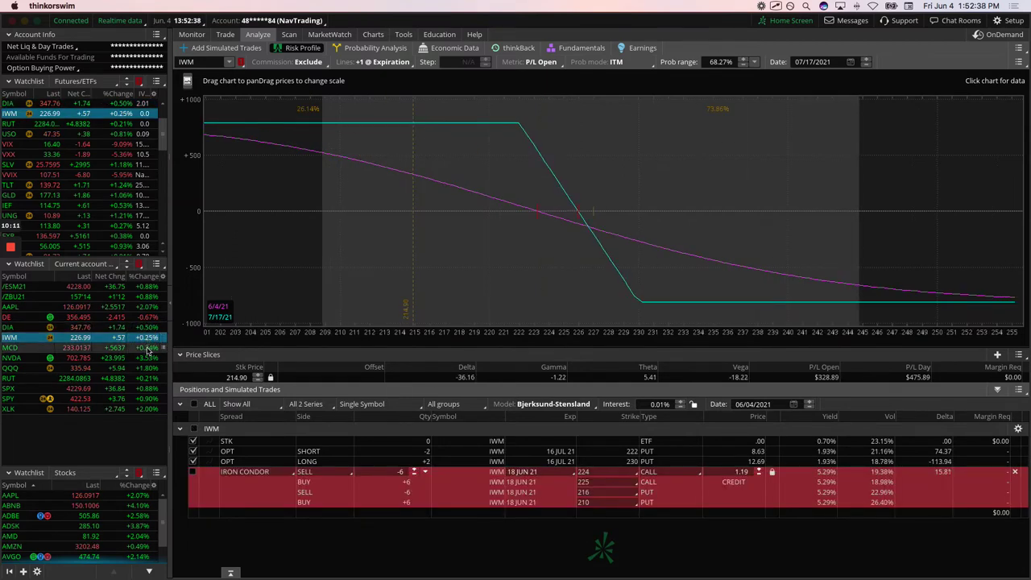
{"action": "left_click", "coordinate": [146, 348]}
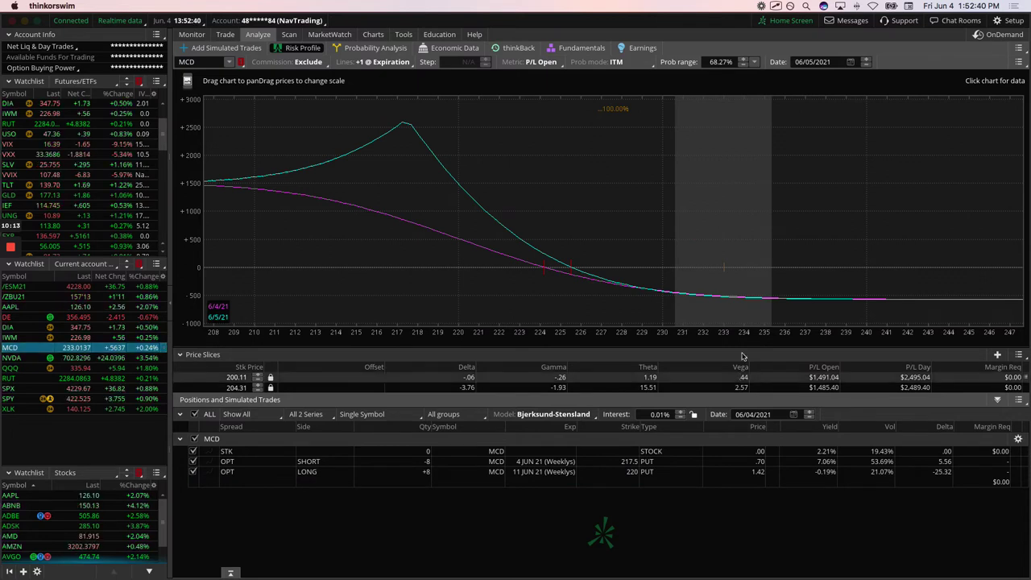
{"action": "left_click_drag", "start_coordinate": [725, 333], "coordinate": [410, 333]}
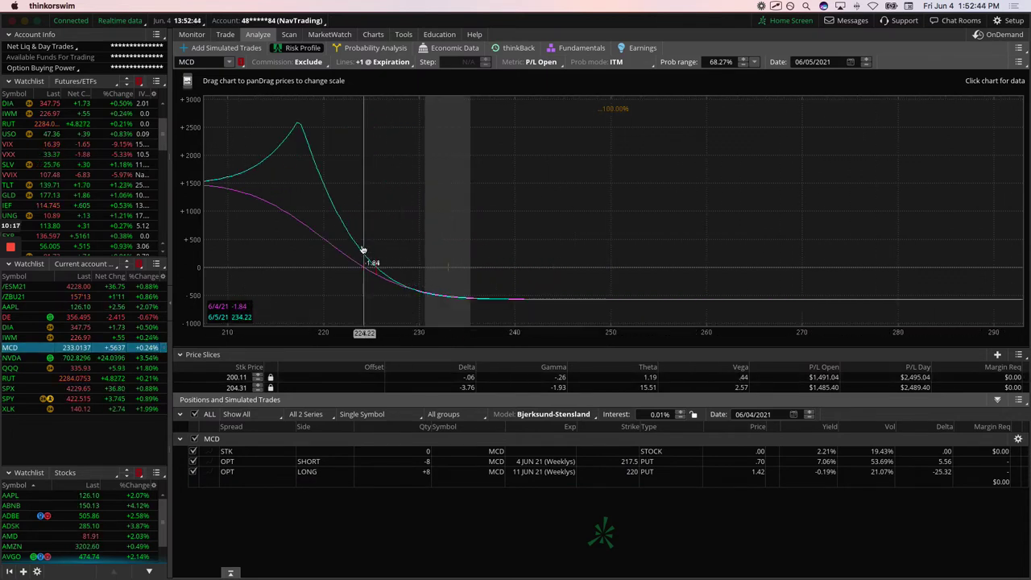
{"action": "left_click_drag", "start_coordinate": [315, 258], "coordinate": [341, 260]}
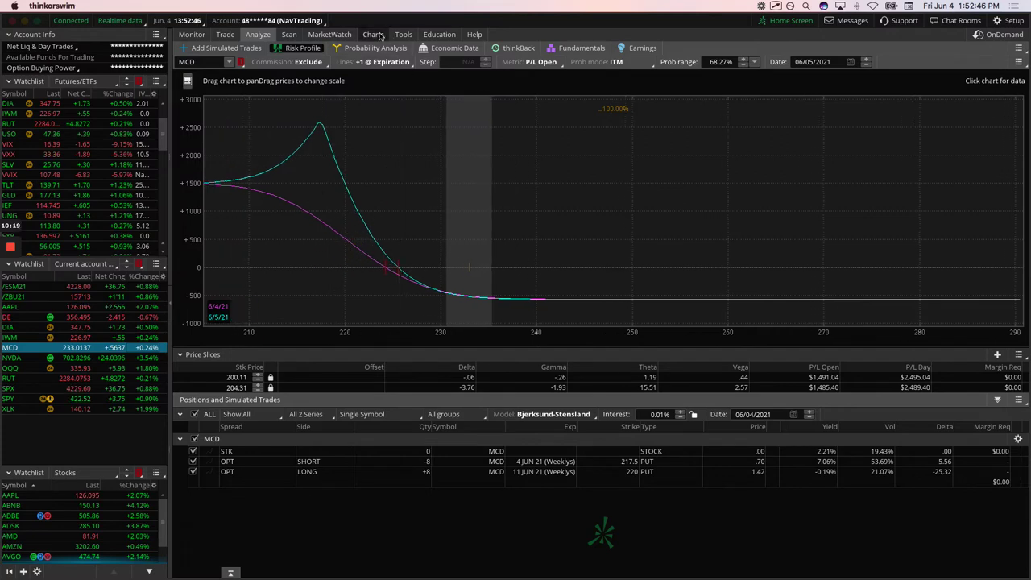
- Chart MCD and mark its price rise and pullback from mid-May to early June
{"action": "left_click", "coordinate": [373, 34]}
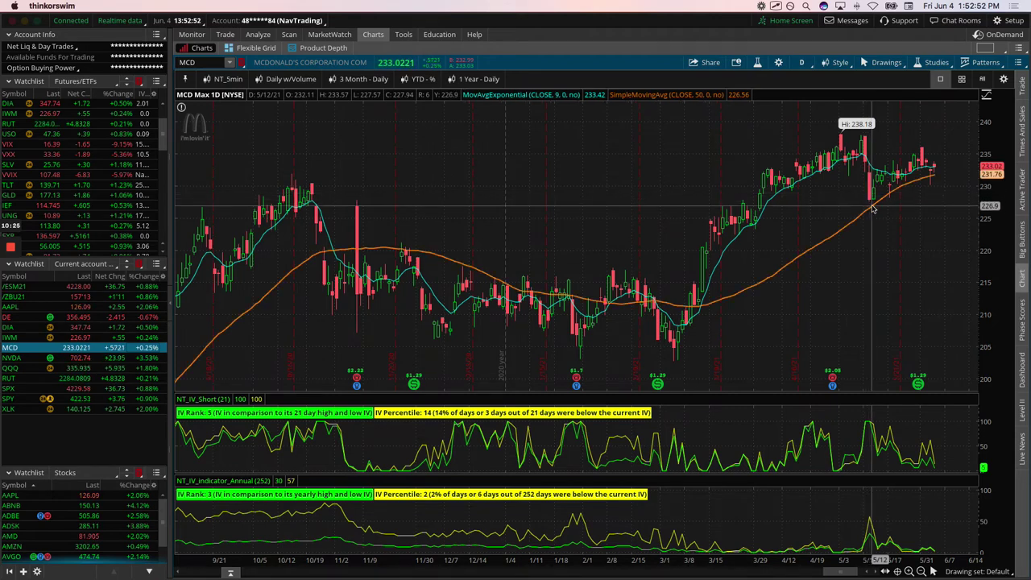
{"action": "left_click", "coordinate": [885, 174]}
{"action": "left_click_drag", "start_coordinate": [885, 175], "coordinate": [897, 227]}
{"action": "mouse_move", "coordinate": [883, 182]}
{"action": "left_mouse_down"}
{"action": "mouse_move", "coordinate": [921, 161]}
{"action": "mouse_move", "coordinate": [928, 175]}
{"action": "left_mouse_up"}
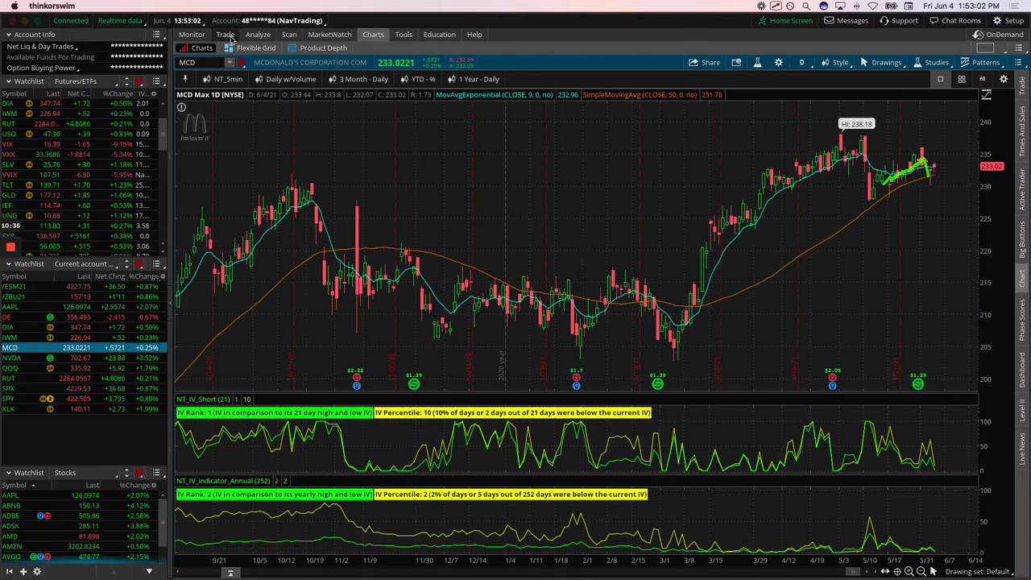
- Return to the MCD risk profile and exclude the long 11 JUN 21 220 put to view the short put alone
{"action": "left_click", "coordinate": [254, 36]}
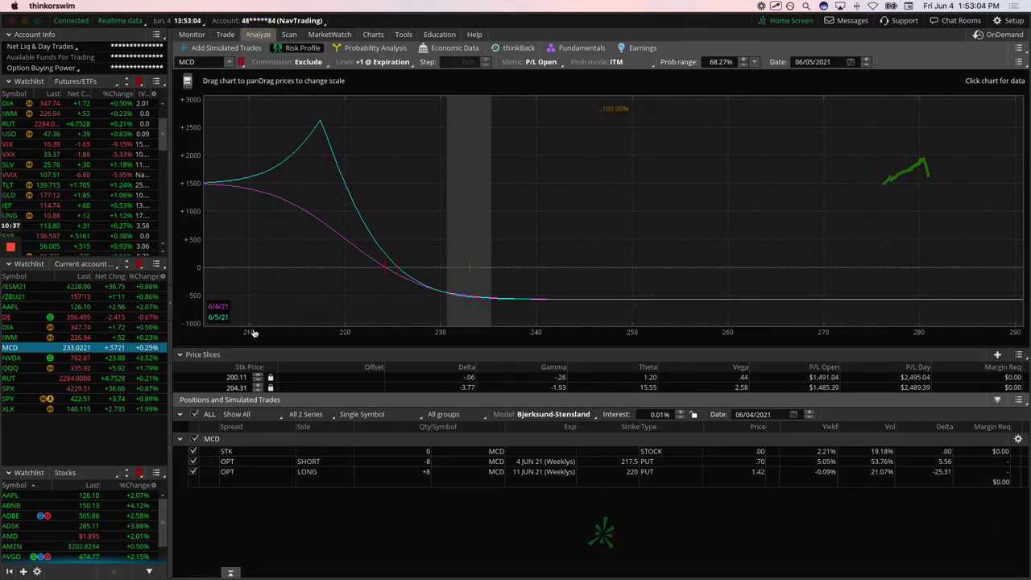
{"action": "left_click_drag", "start_coordinate": [206, 325], "coordinate": [225, 323]}
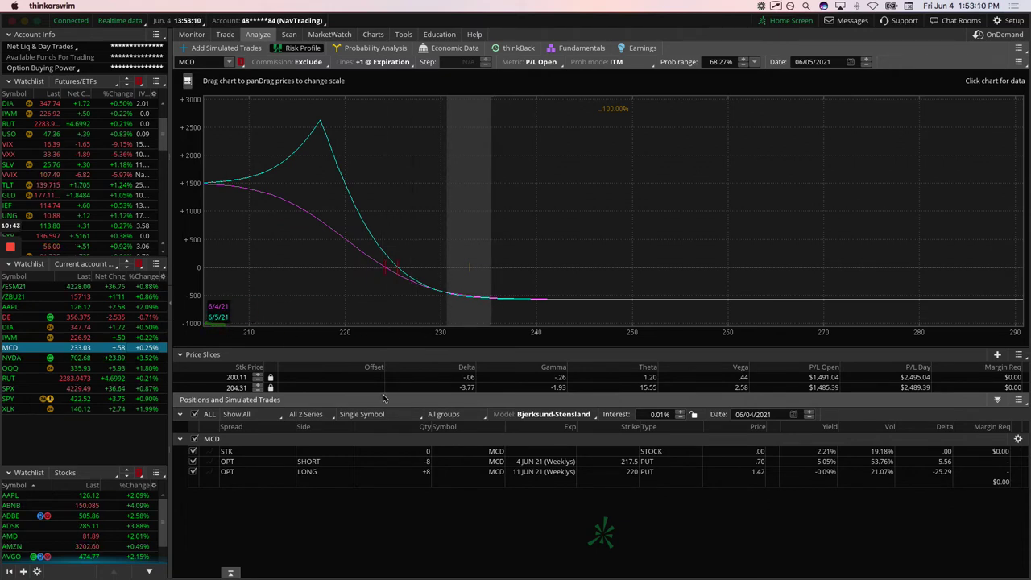
{"action": "left_click", "coordinate": [193, 471]}
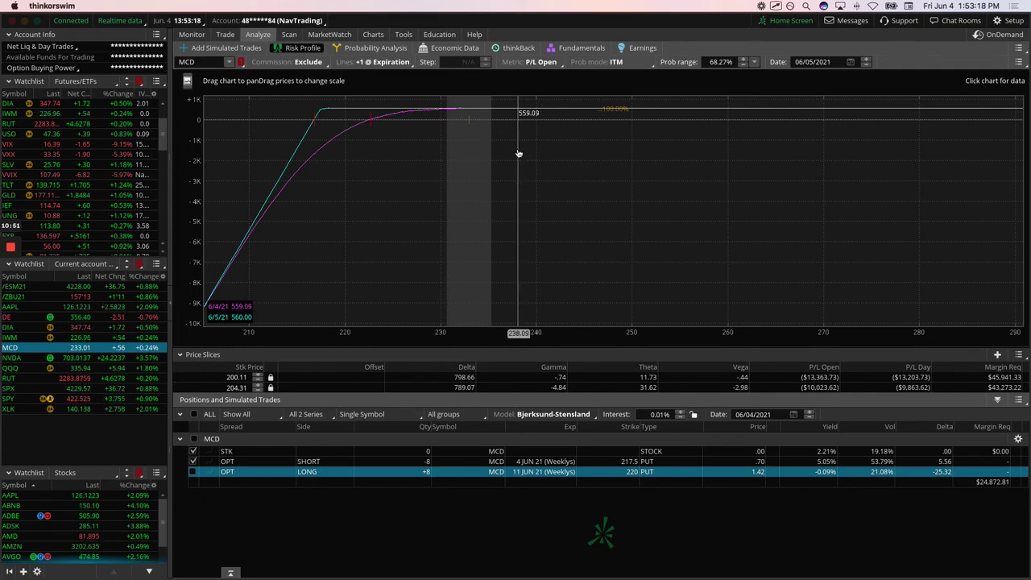
- Exclude MCD's short 217.5 put and include its long 11 JUN 21 220 put, marking a move from the current price to lower prices
{"action": "left_click", "coordinate": [194, 462]}
{"action": "left_click", "coordinate": [193, 462]}
{"action": "left_click", "coordinate": [193, 462]}
{"action": "left_click", "coordinate": [192, 473]}
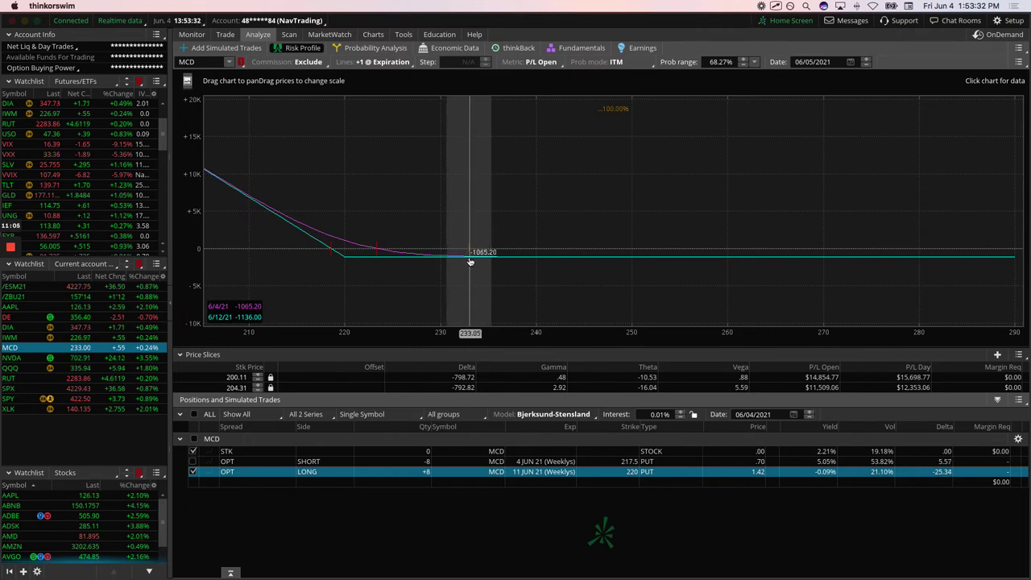
{"action": "left_click_drag", "start_coordinate": [479, 261], "coordinate": [324, 254]}
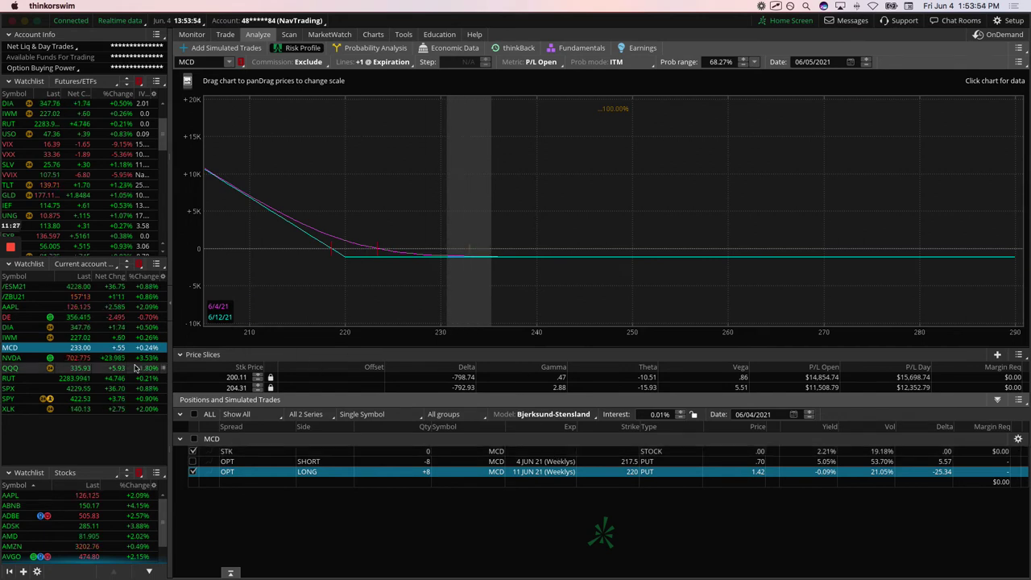
- Review the NVDA risk profile, and view QQQ's with the 18 JUN 21 330 and 335 calls excluded
{"action": "left_click", "coordinate": [107, 358]}
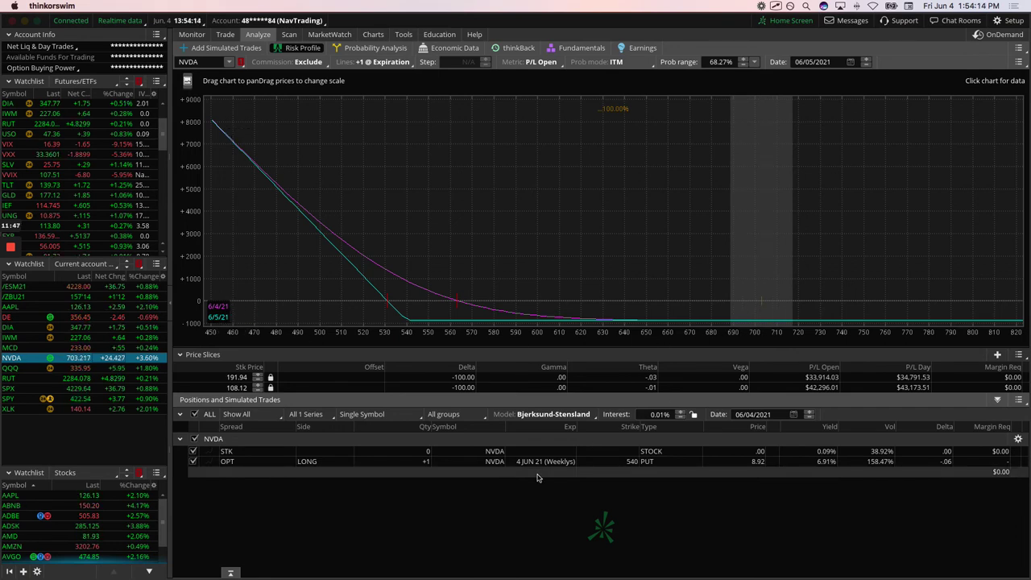
{"action": "left_click", "coordinate": [133, 367]}
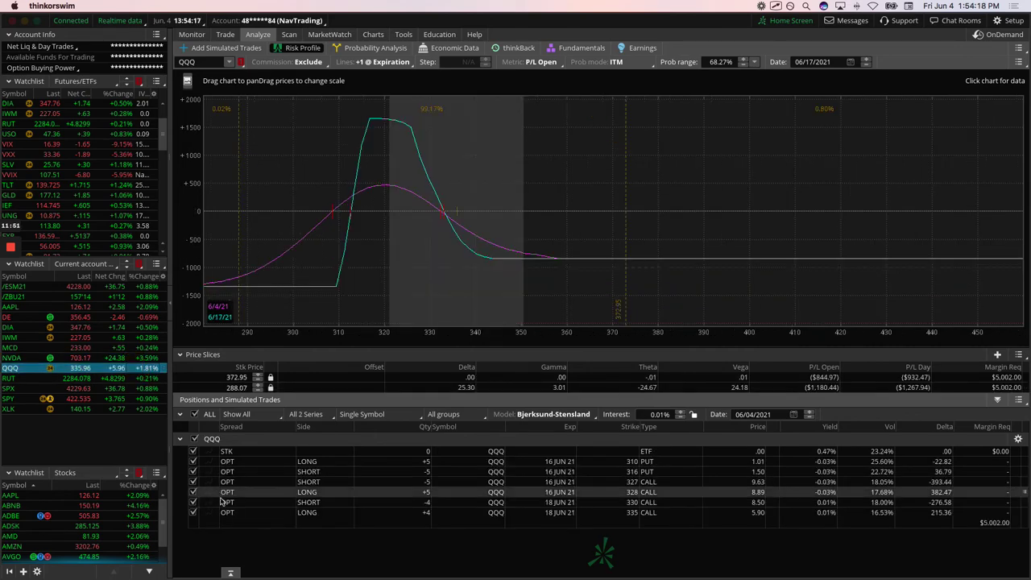
{"action": "left_click", "coordinate": [193, 512]}
{"action": "left_click", "coordinate": [194, 503]}
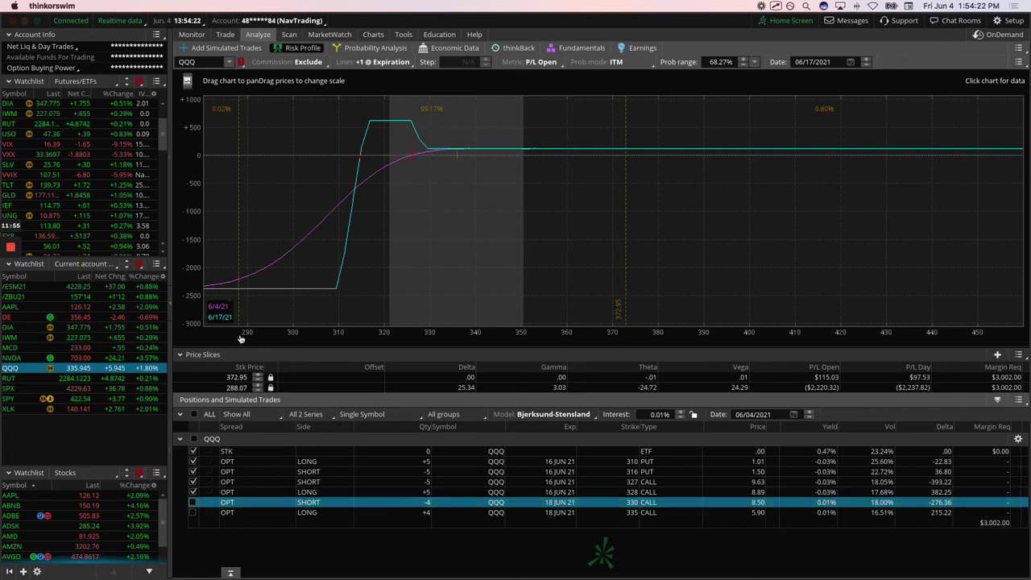
- Mark the low-price end and current price on the QQQ risk profile, narrowing the price range to about 297 to 370
{"action": "left_click", "coordinate": [232, 322]}
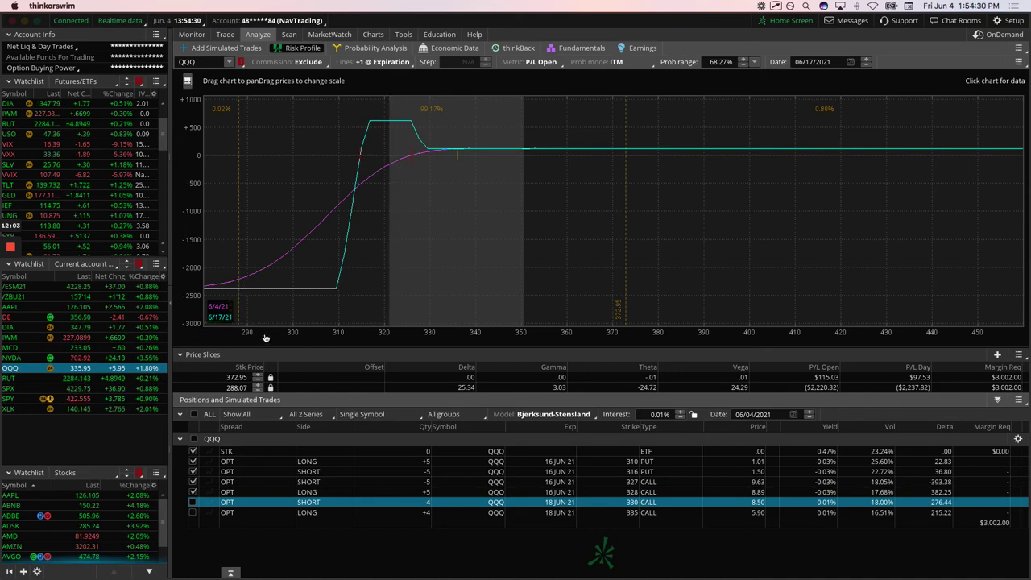
{"action": "left_click", "coordinate": [231, 322]}
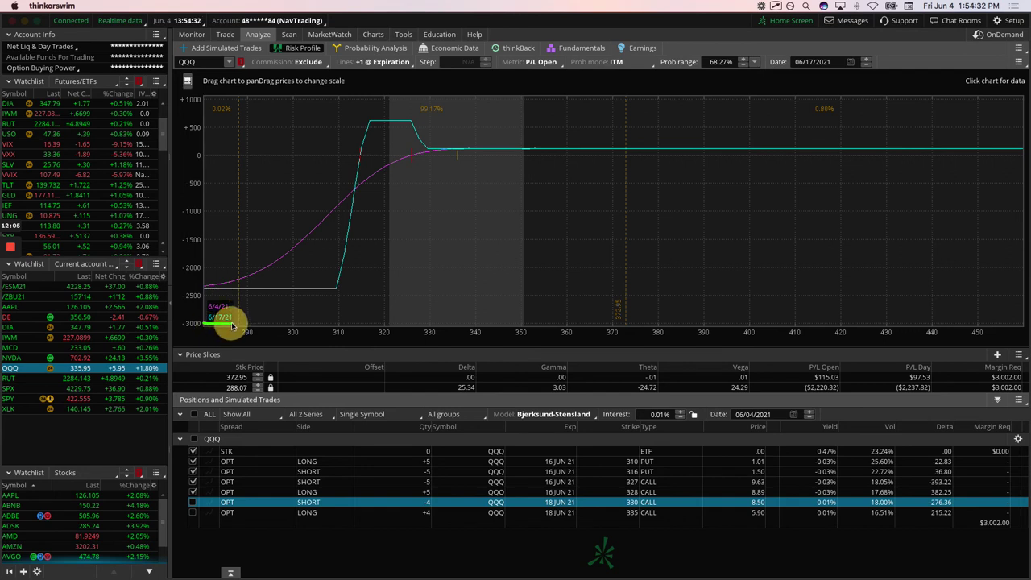
{"action": "left_click", "coordinate": [455, 149]}
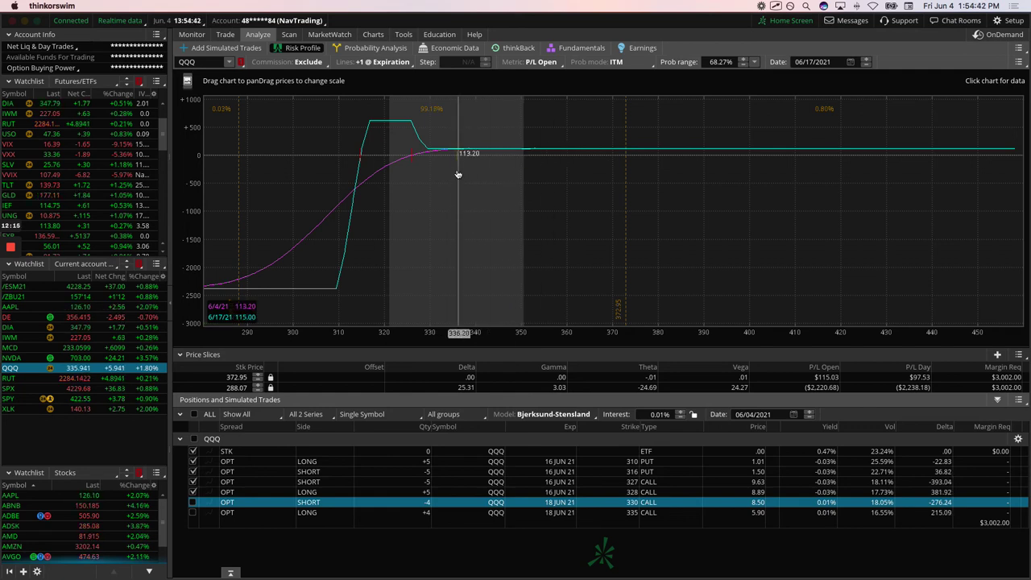
{"action": "left_click_drag", "start_coordinate": [475, 335], "coordinate": [907, 344]}
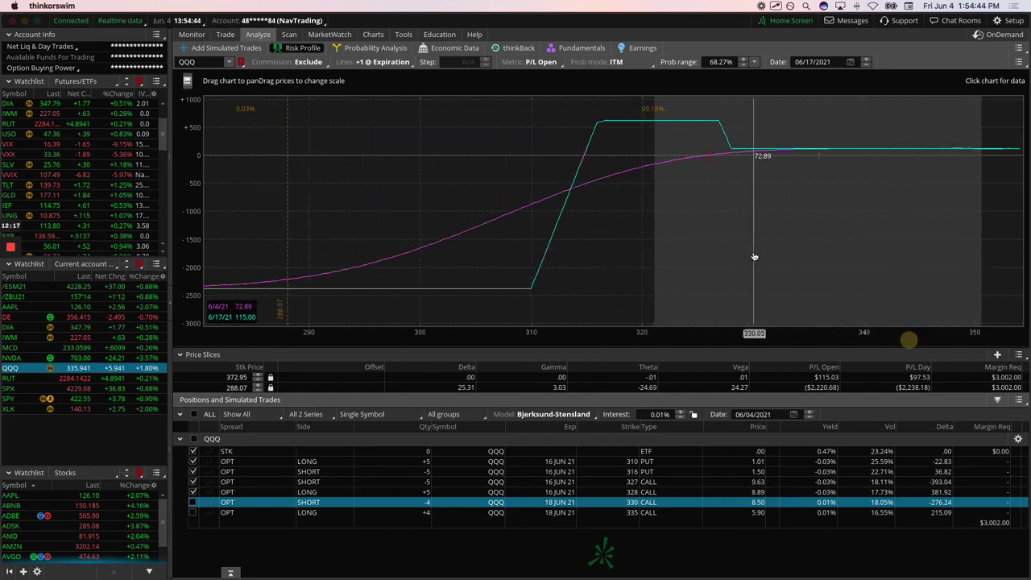
{"action": "left_click_drag", "start_coordinate": [566, 258], "coordinate": [335, 248]}
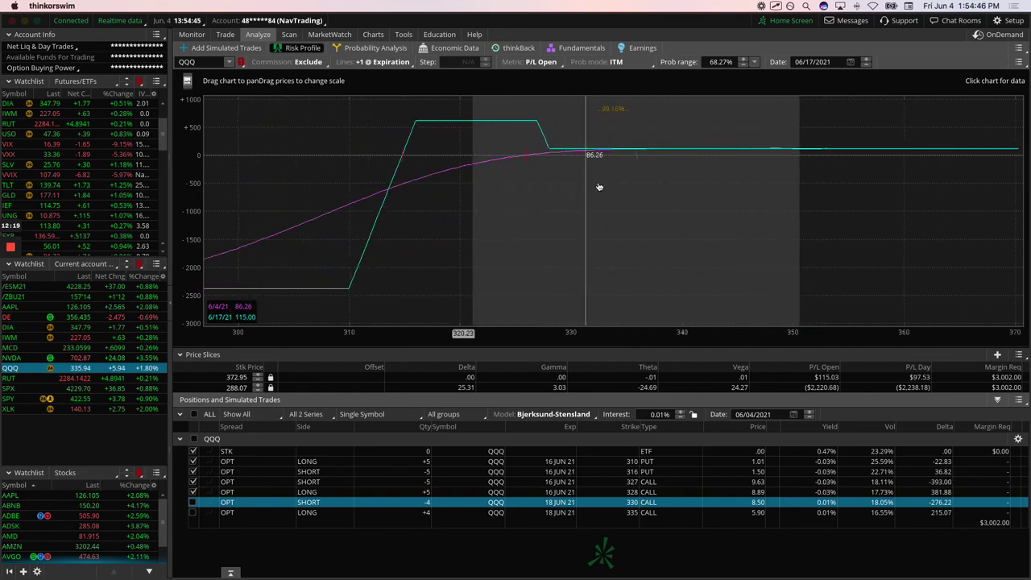
{"action": "left_click", "coordinate": [642, 182]}
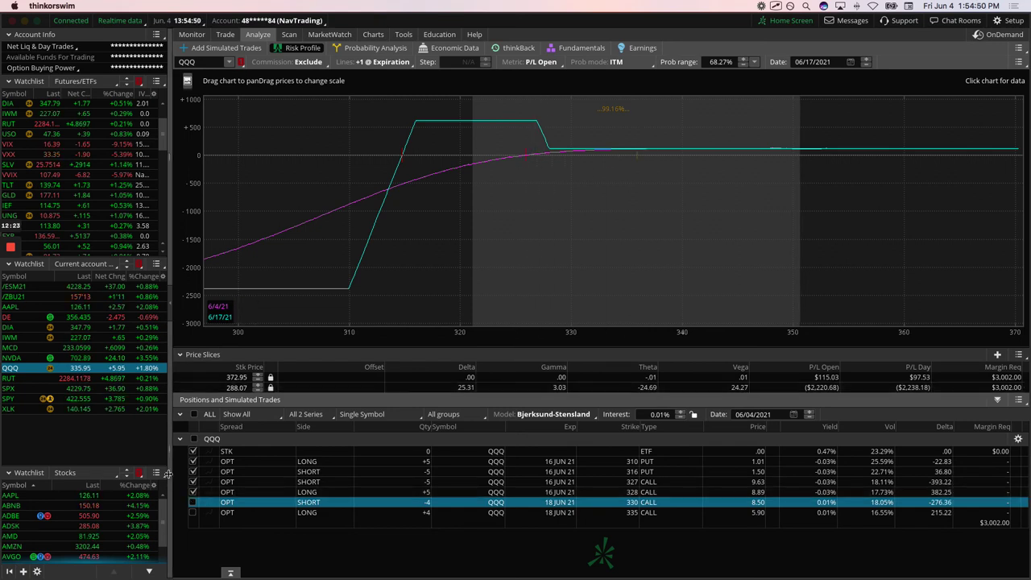
- Include only QQQ's short 330 and long 335 calls of 18 JUN 21 and shift their risk profile toward lower prices
{"action": "left_click", "coordinate": [193, 438]}
{"action": "left_click", "coordinate": [193, 438]}
{"action": "left_click", "coordinate": [192, 502]}
{"action": "left_click", "coordinate": [193, 512]}
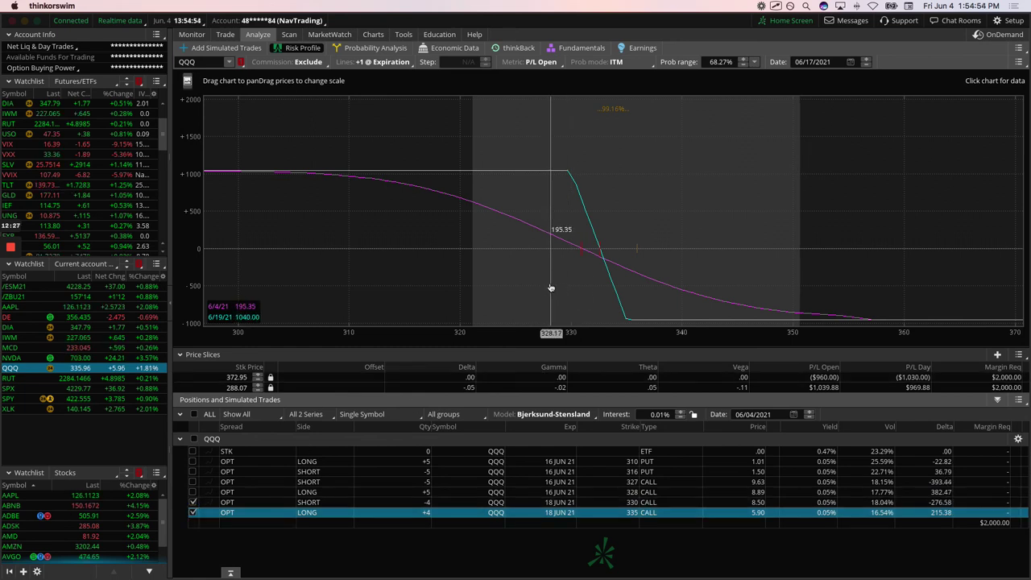
{"action": "left_click_drag", "start_coordinate": [552, 288], "coordinate": [678, 280]}
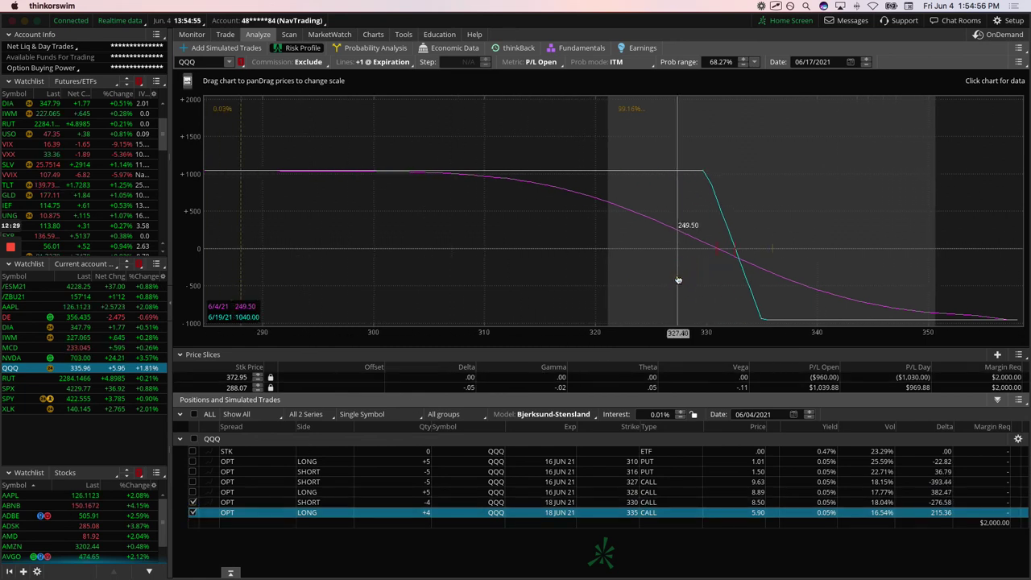
- Review the XLK risk profile, shifting its price range to about 103 to 167
{"action": "left_click", "coordinate": [148, 413]}
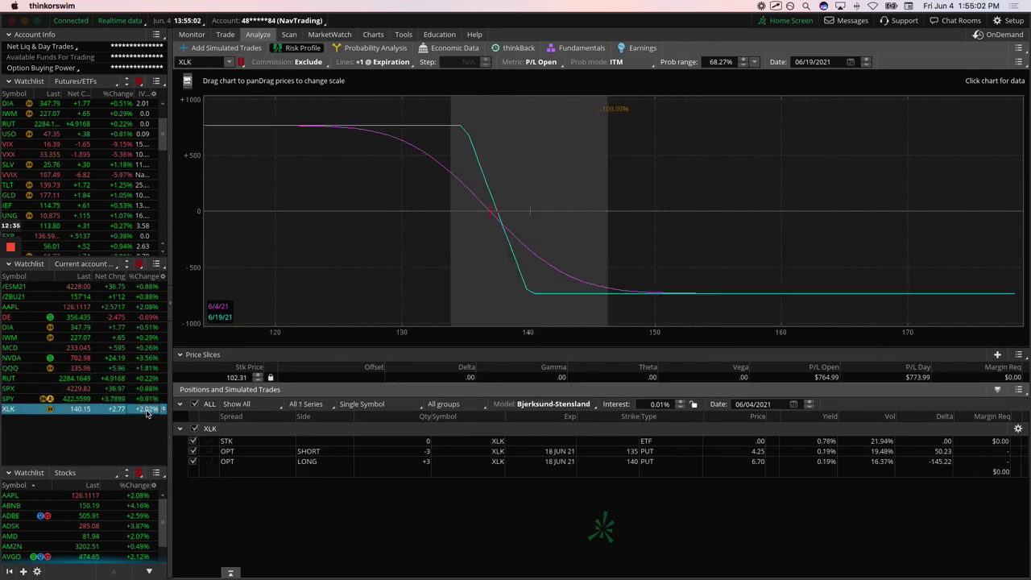
{"action": "left_click_drag", "start_coordinate": [317, 293], "coordinate": [467, 298]}
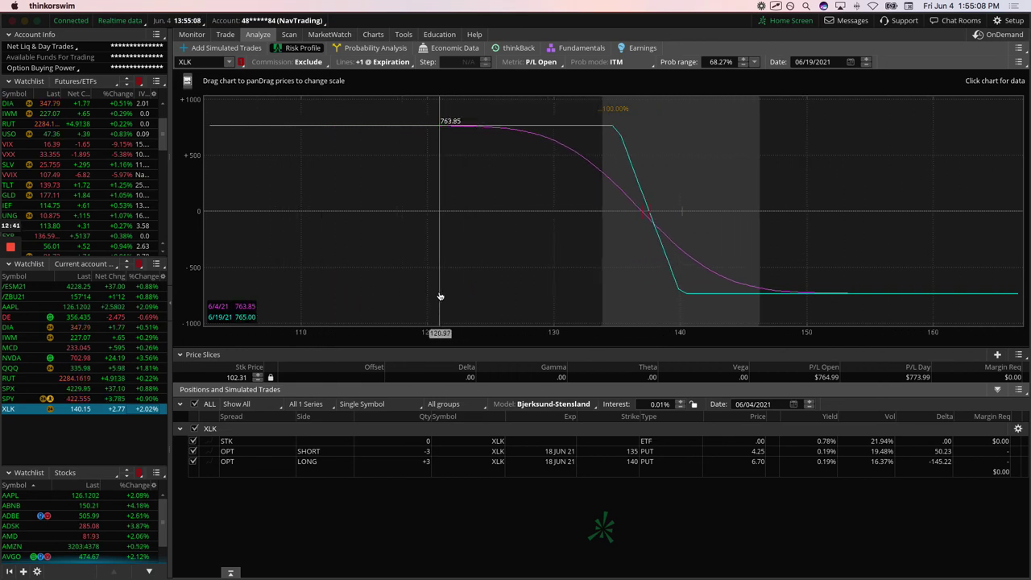